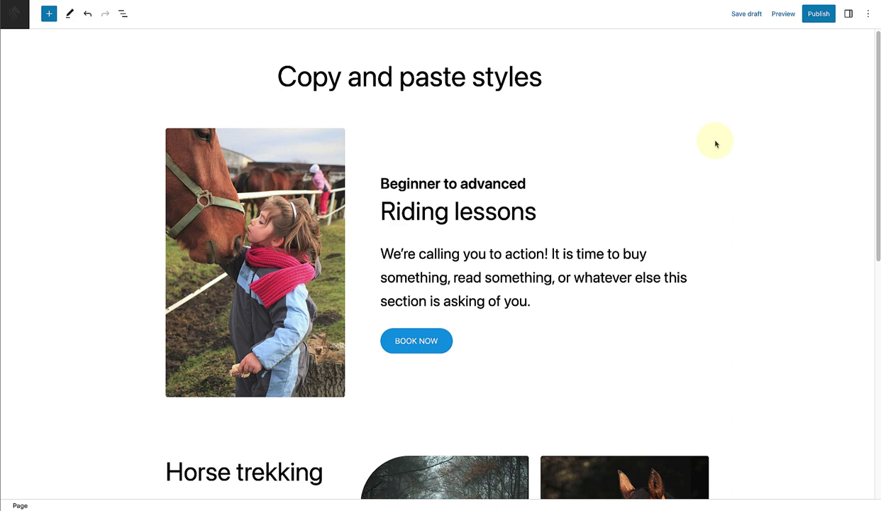
# Step: Copy the styles of the "Book now" button in the Riding lessons section
pyautogui.scroll(-2, 709, 145)
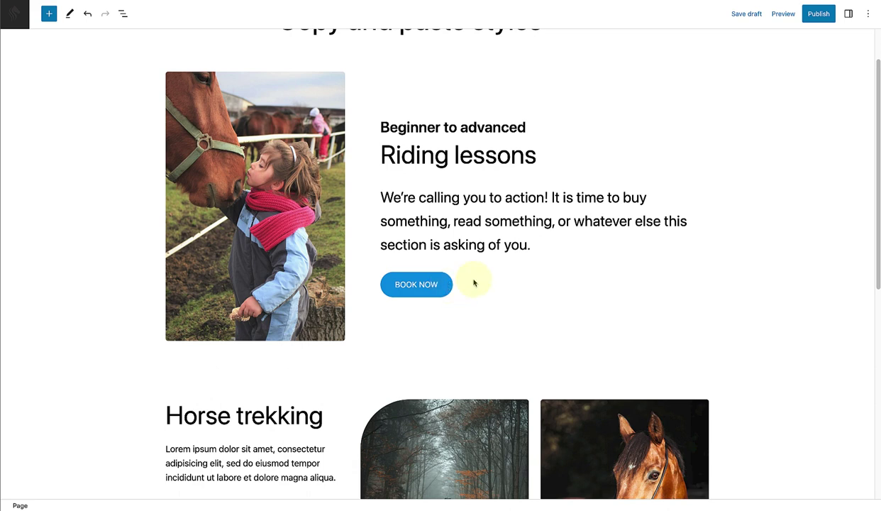
pyautogui.scroll(-3, 476, 275)
pyautogui.scroll(-6, 479, 277)
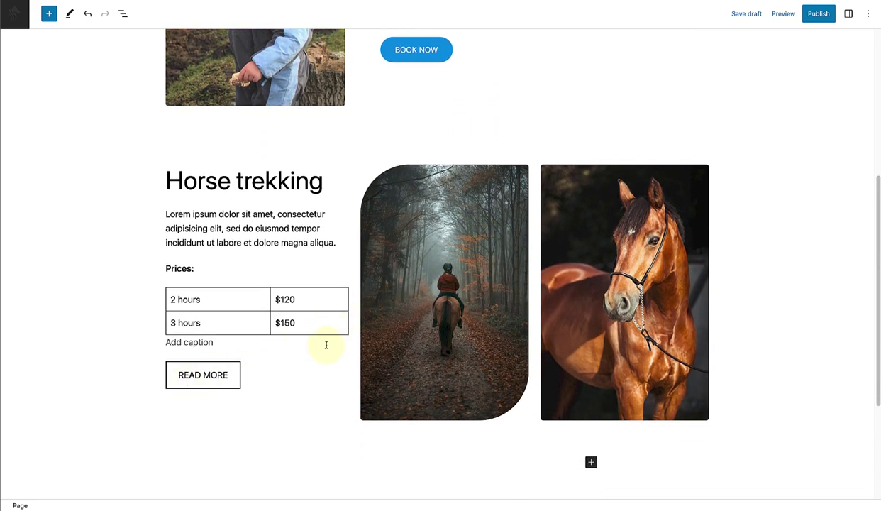
pyautogui.scroll(3, 324, 346)
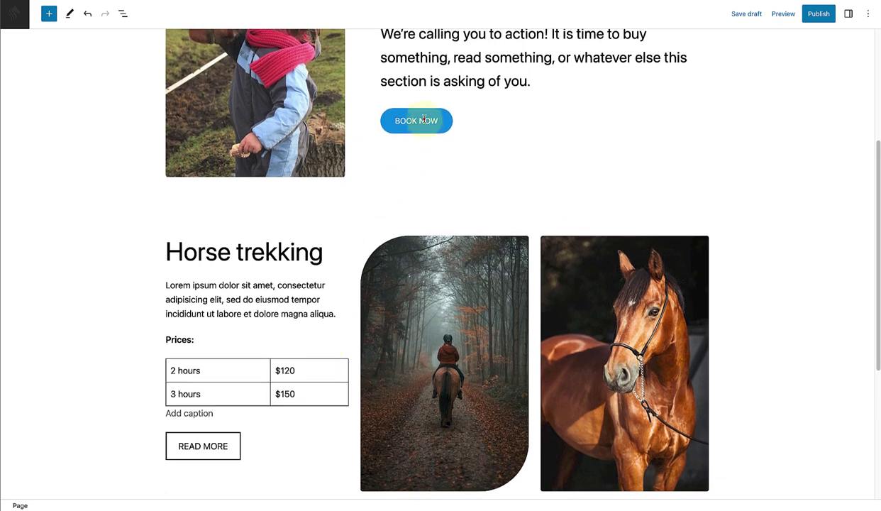
pyautogui.click(416, 121)
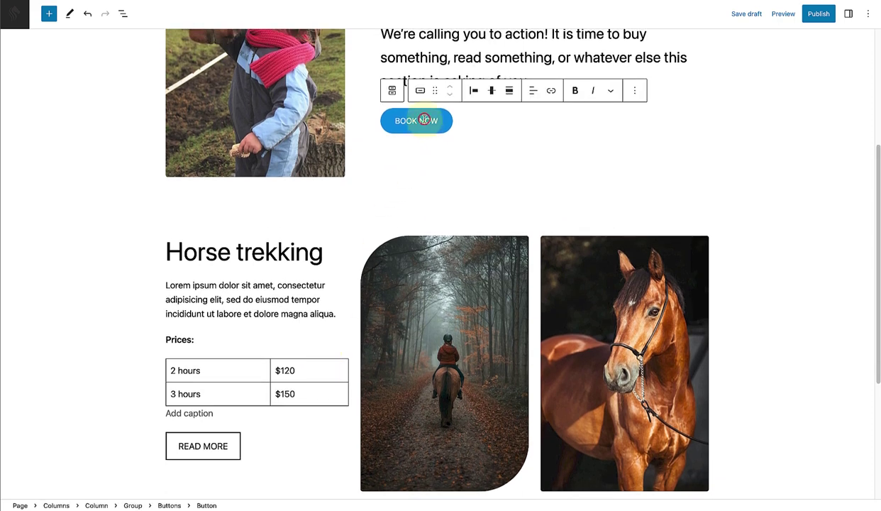
pyautogui.click(635, 91)
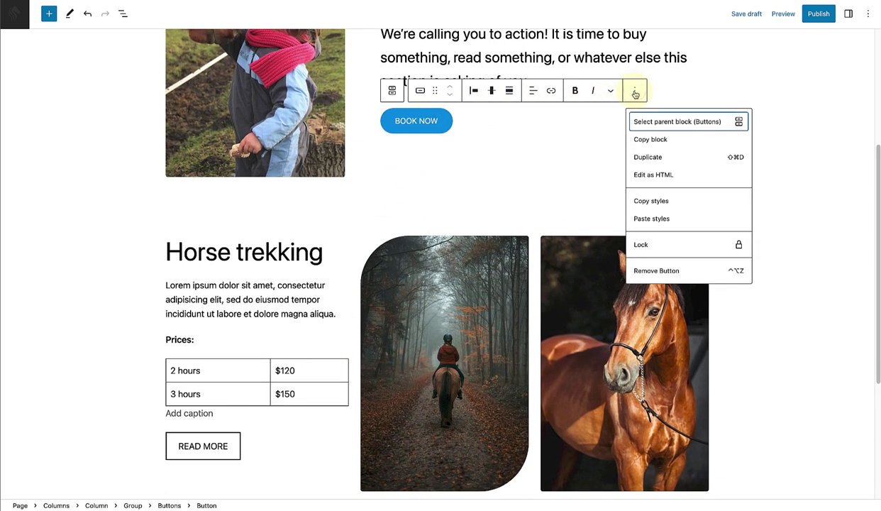
pyautogui.click(651, 201)
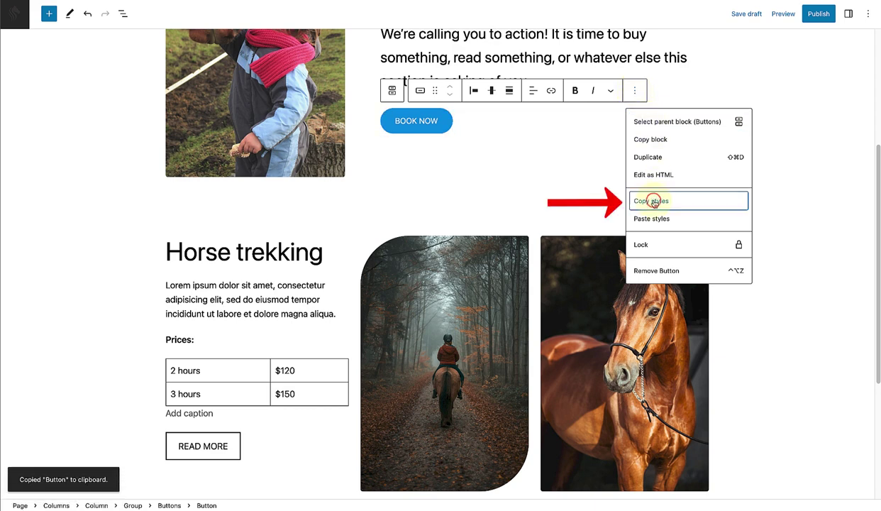
# Step: Paste the copied button styles onto the "Read more" button in the Horse trekking section
pyautogui.scroll(-3, 306, 248)
pyautogui.click(199, 318)
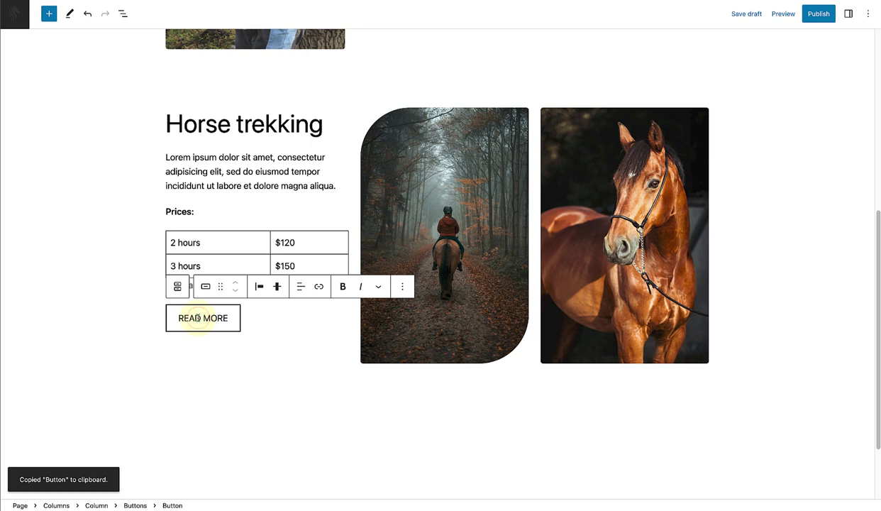
pyautogui.click(402, 286)
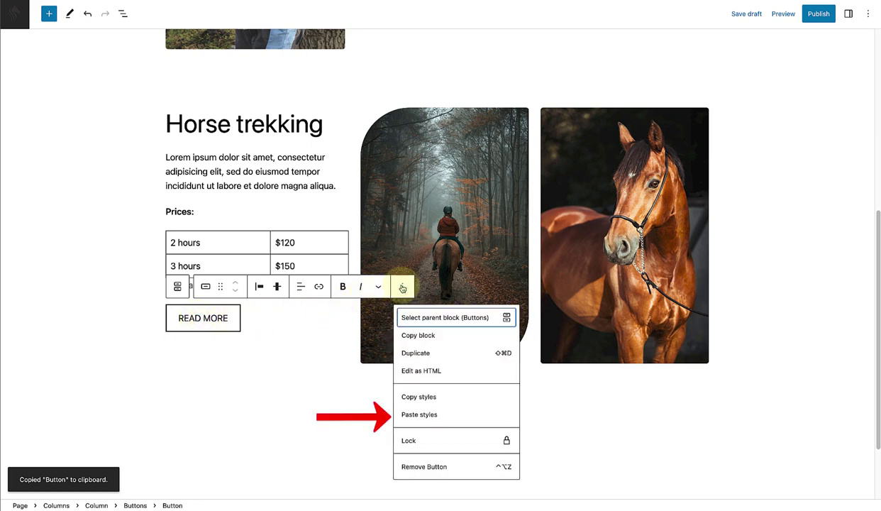
pyautogui.click(413, 414)
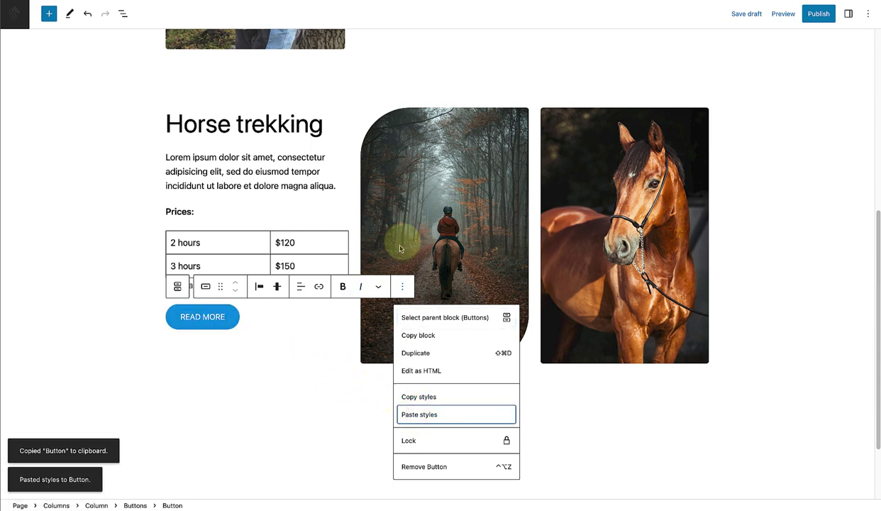
# Step: Copy the styles of the forest rider image in the Horse trekking gallery
pyautogui.click(429, 205)
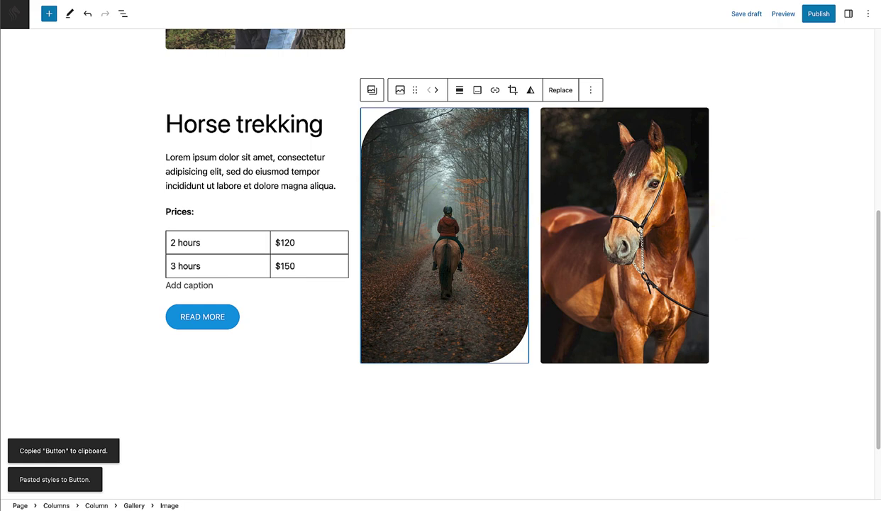
pyautogui.click(591, 89)
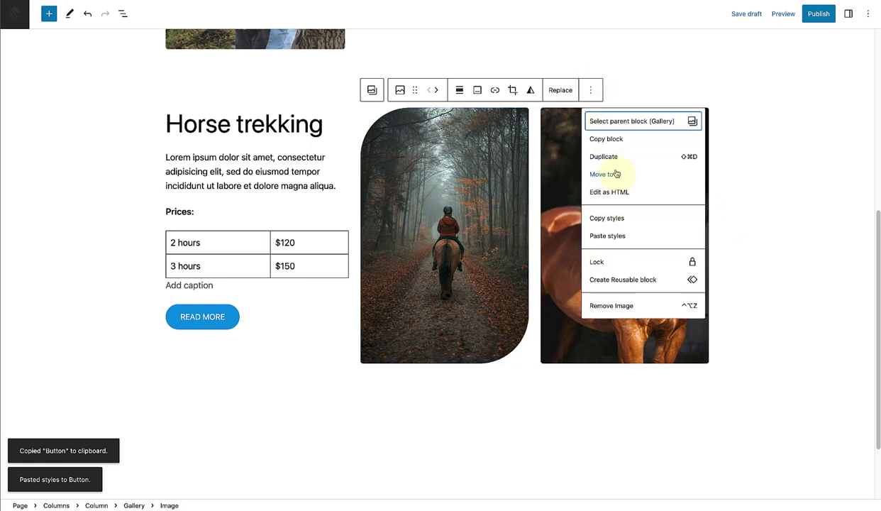
pyautogui.click(615, 219)
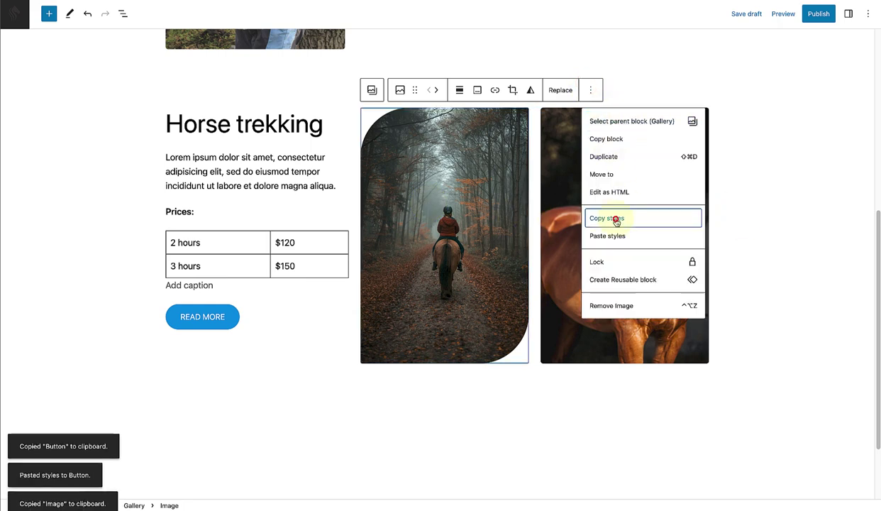
pyautogui.click(761, 211)
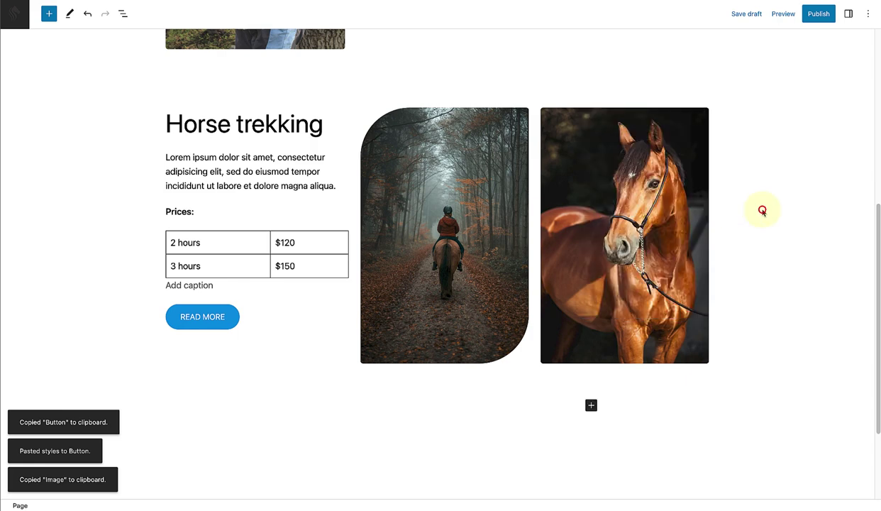
# Step: Paste the copied image styles onto the brown horse image in the Horse trekking gallery
pyautogui.click(680, 190)
pyautogui.click(771, 92)
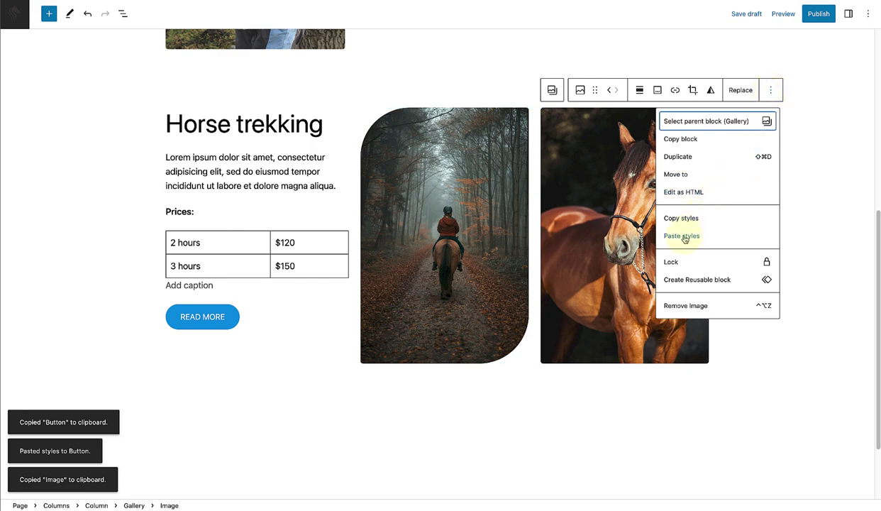
pyautogui.click(685, 237)
pyautogui.click(807, 246)
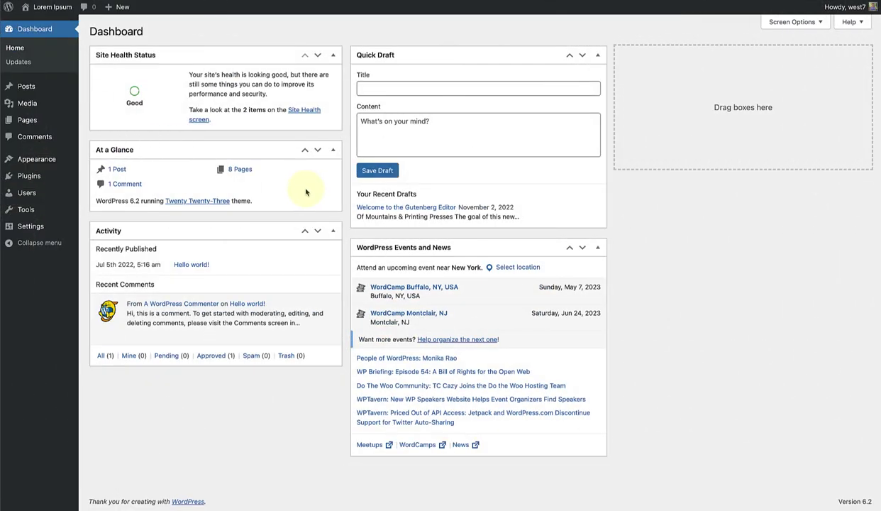
# Step: Open the site editor from the dashboard and start editing the displayed page template
pyautogui.moveTo(41, 160)
pyautogui.click(94, 174)
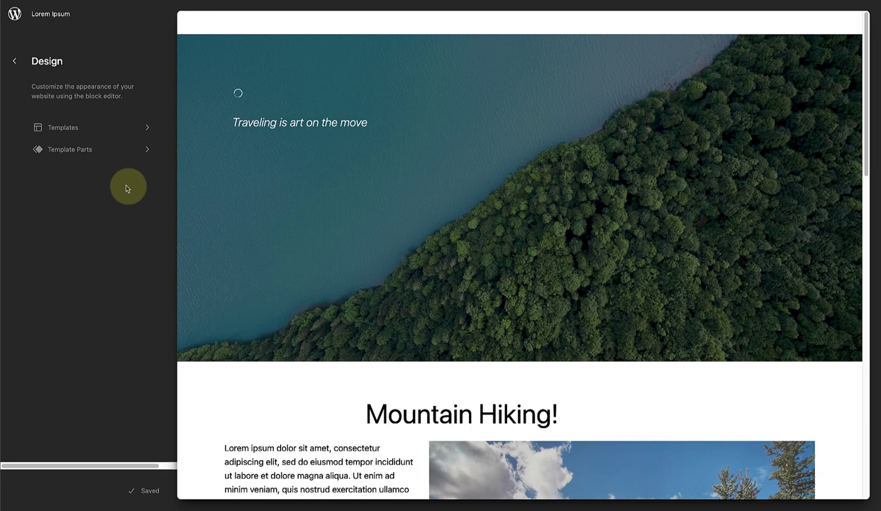
pyautogui.click(670, 336)
# Step: Set the background colour of the Explore button under "Mountain Hiking!" to the theme's dark green
pyautogui.scroll(-5, 624, 315)
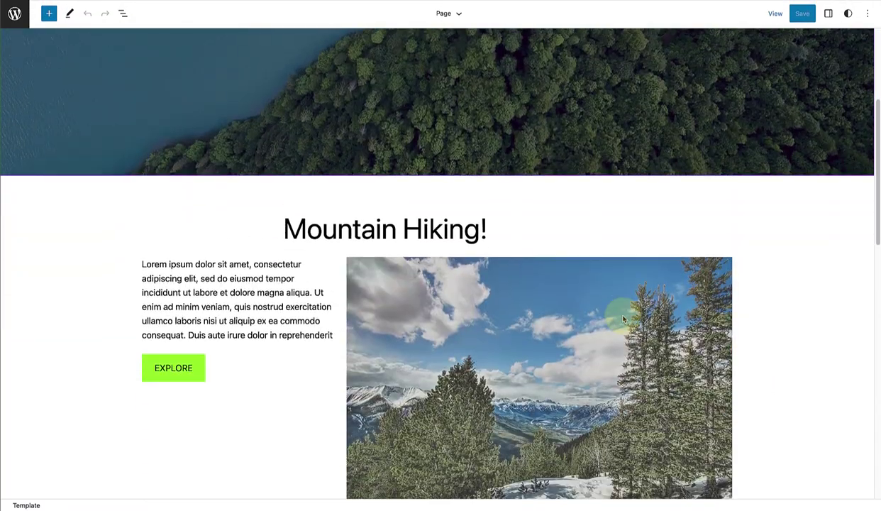
pyautogui.scroll(-3, 623, 320)
pyautogui.scroll(-1, 497, 296)
pyautogui.click(190, 255)
pyautogui.click(191, 253)
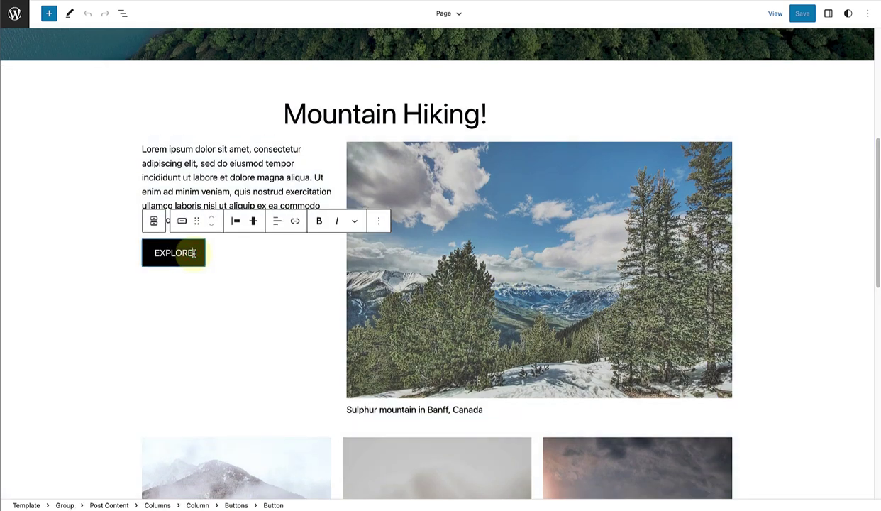
pyautogui.click(830, 15)
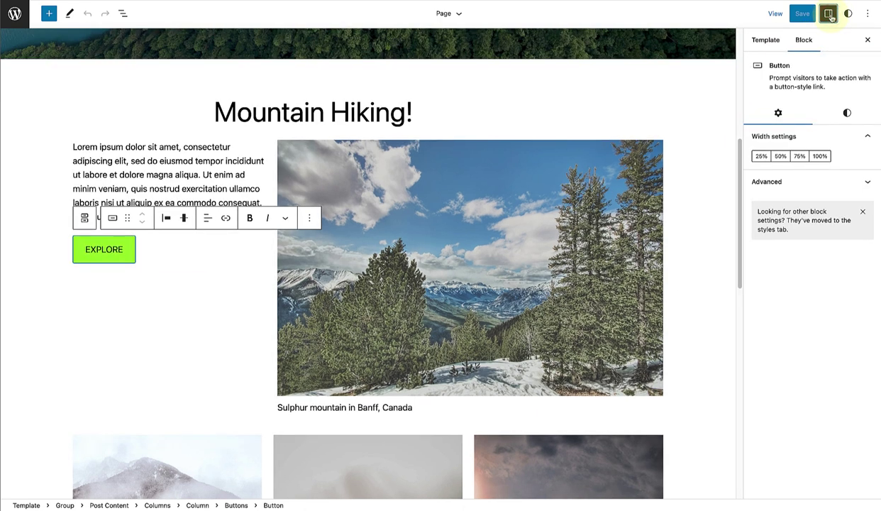
pyautogui.click(847, 113)
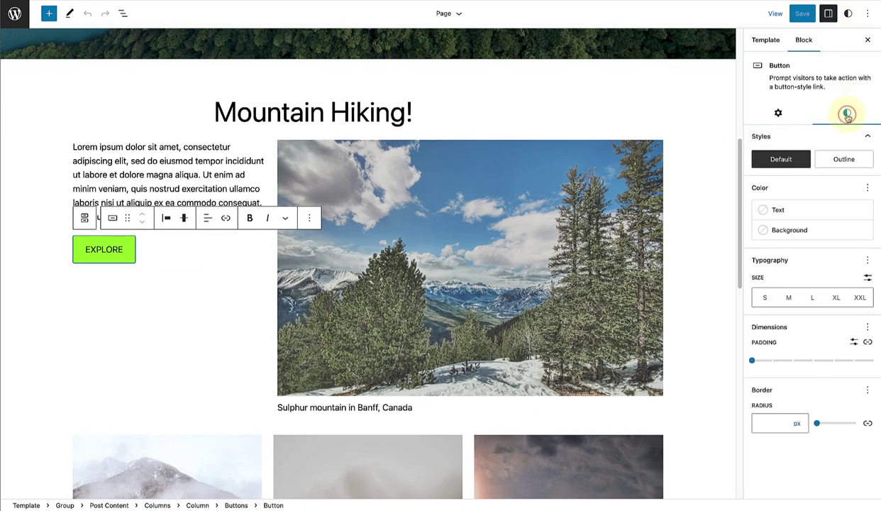
pyautogui.click(795, 230)
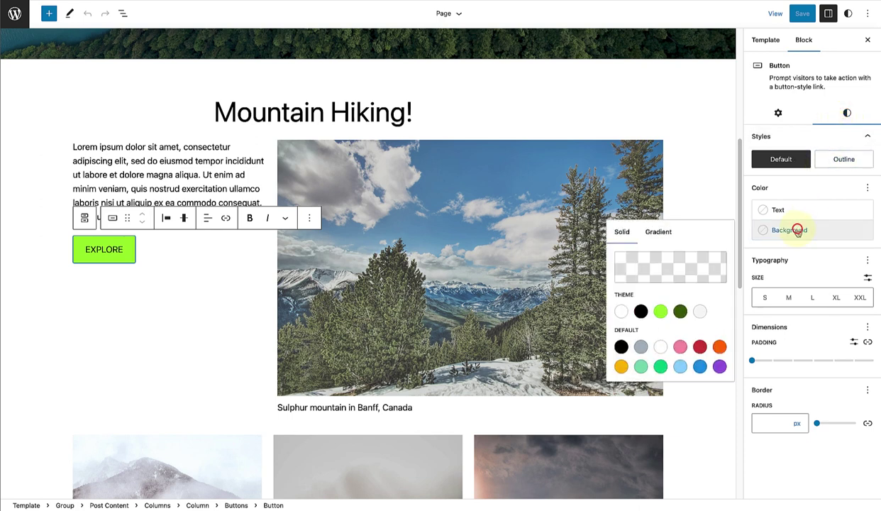
pyautogui.click(680, 312)
# Step: Set the Explore button's text colour to the theme's white Base (FFFFFF) and its border radius to 10 px
pyautogui.click(778, 210)
pyautogui.click(620, 268)
pyautogui.click(620, 269)
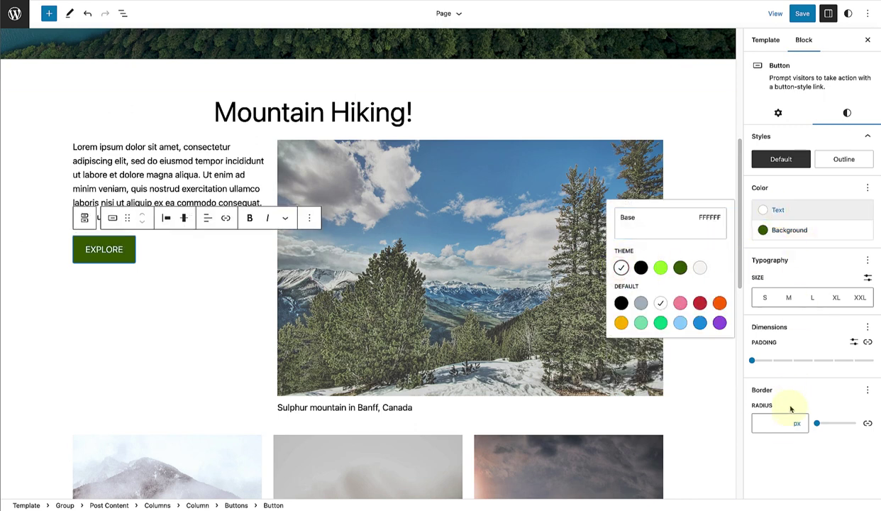
pyautogui.click(773, 423)
pyautogui.write('10')
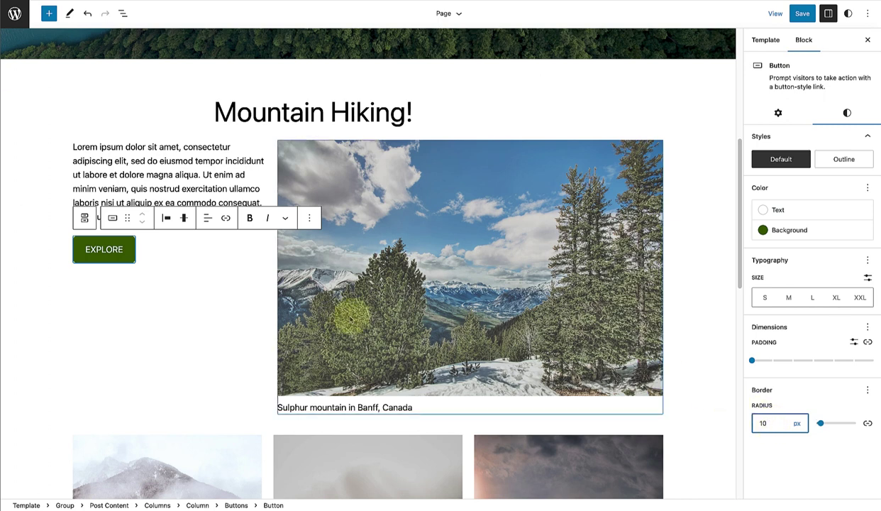
pyautogui.click(197, 295)
# Step: Compare the Read More button with the Explore button, and open the Explore button's Advanced block settings
pyautogui.scroll(-4, 196, 297)
pyautogui.scroll(-10, 197, 297)
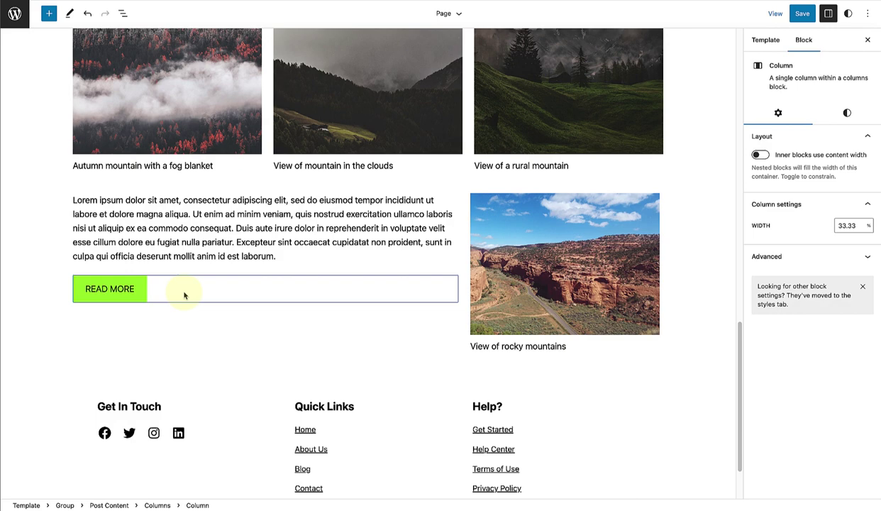
pyautogui.scroll(8, 184, 294)
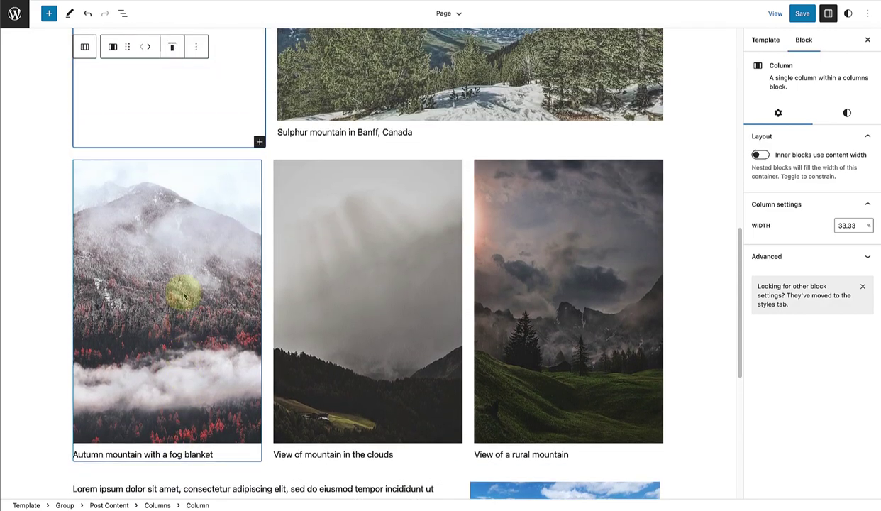
pyautogui.scroll(7, 185, 295)
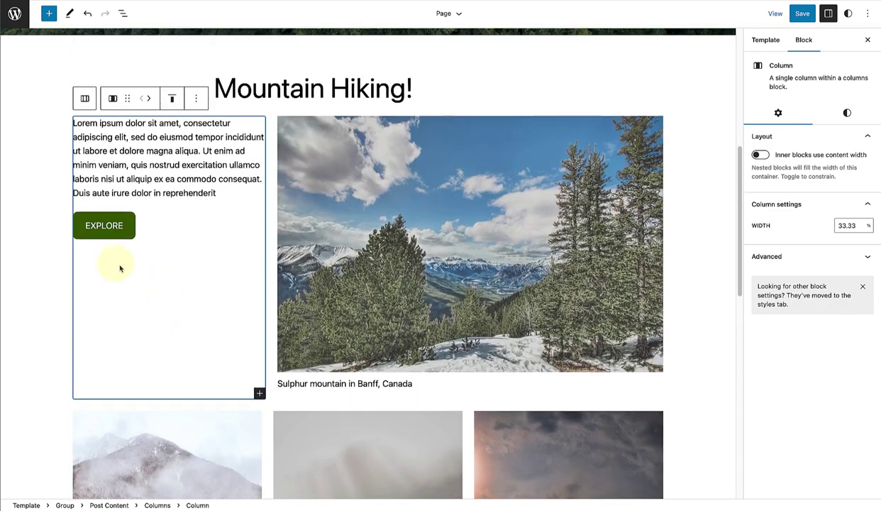
pyautogui.click(112, 227)
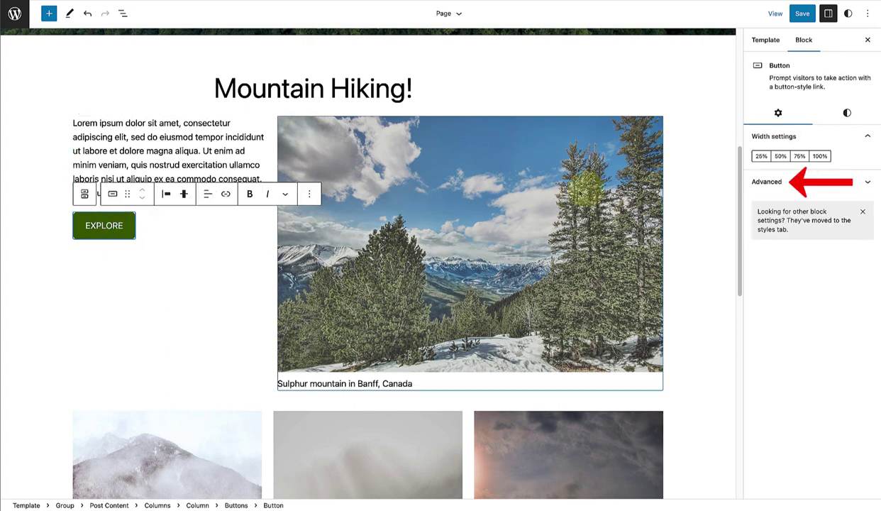
pyautogui.click(857, 183)
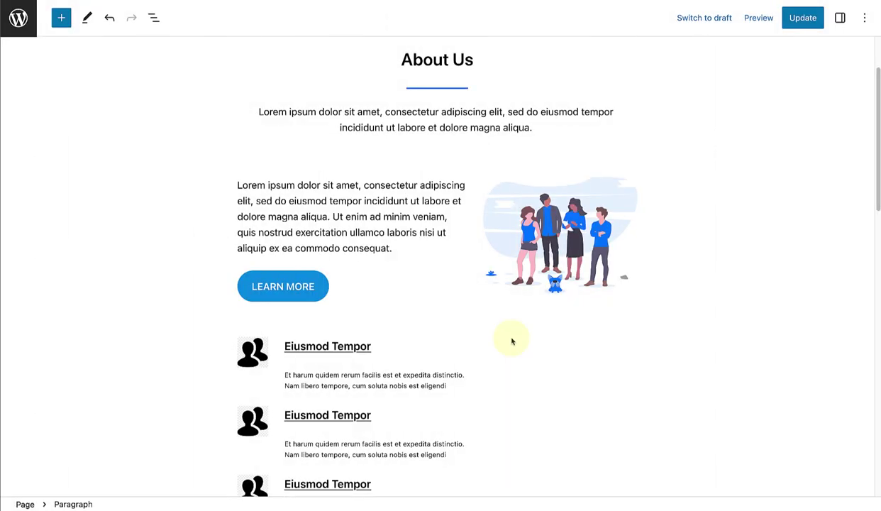
# Step: Look through the block inserters available for the empty paragraph at the end of the About Us page
pyautogui.scroll(-5, 513, 341)
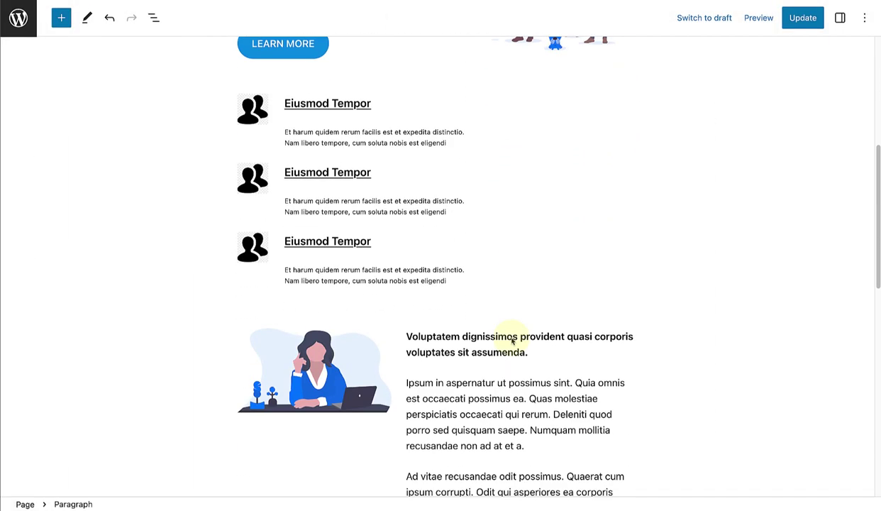
pyautogui.scroll(-9, 512, 342)
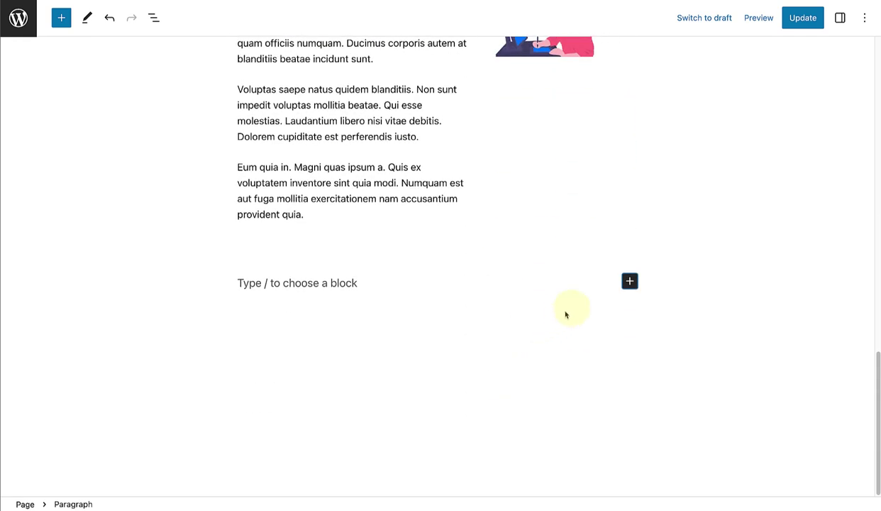
pyautogui.click(630, 282)
pyautogui.click(594, 287)
pyautogui.click(61, 17)
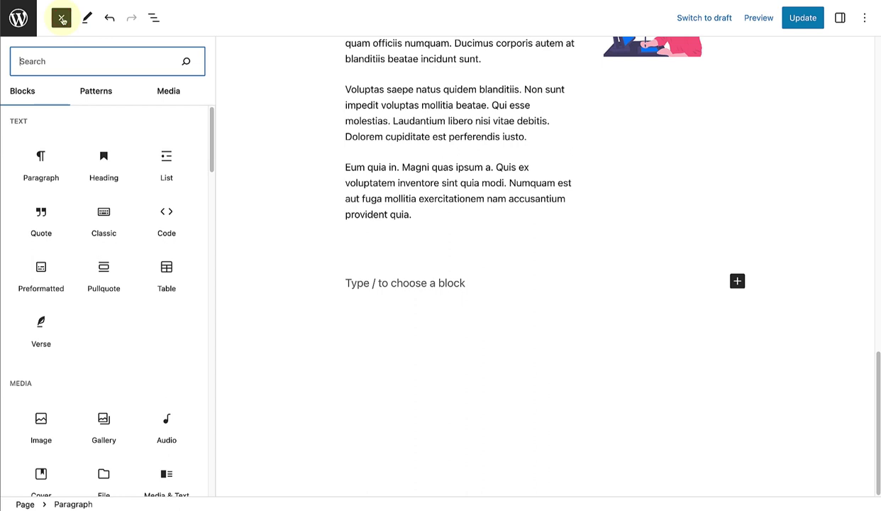
pyautogui.click(62, 20)
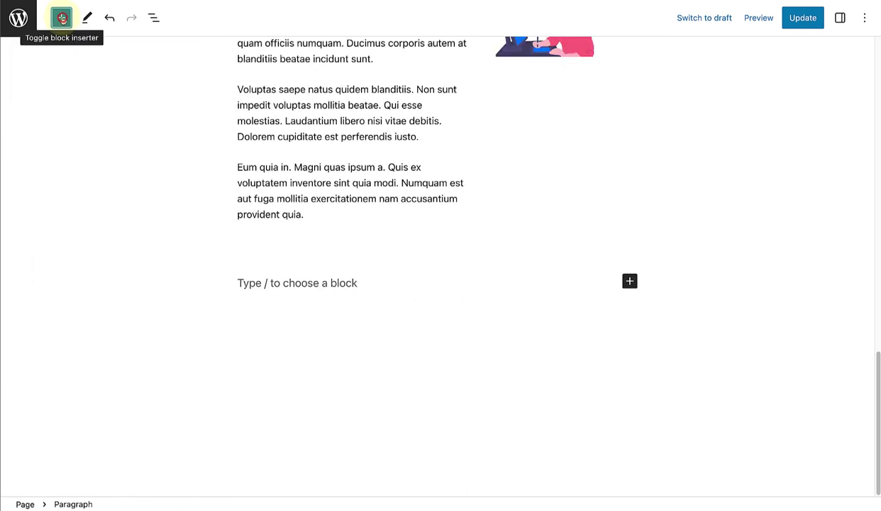
# Step: Search the slash inserter in the empty paragraph at the page's end for nav and row blocks
pyautogui.click(247, 280)
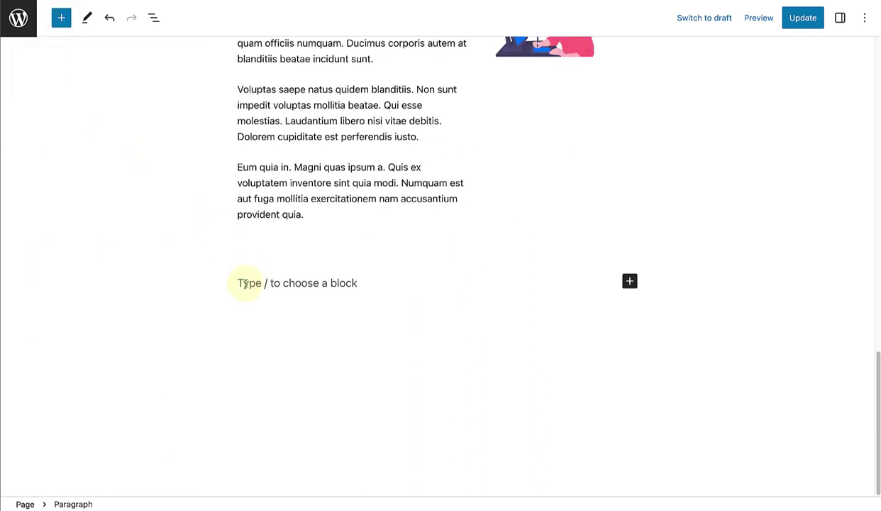
pyautogui.write('/')
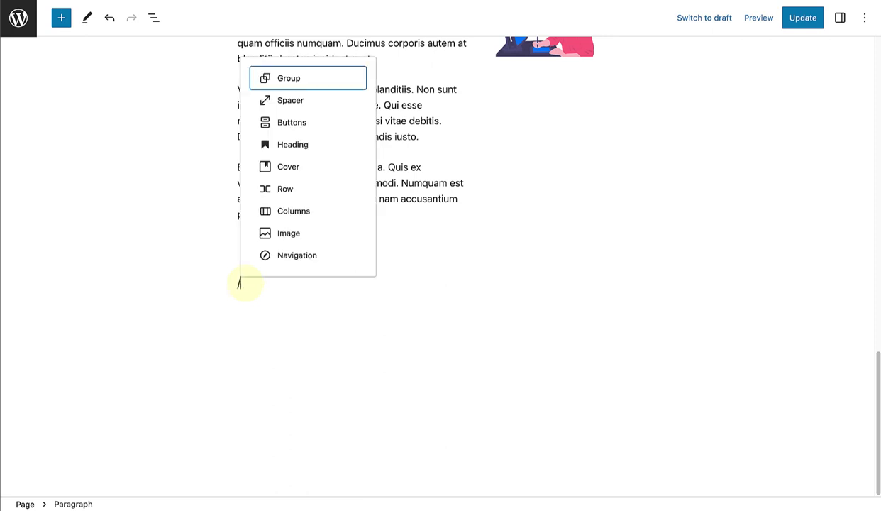
pyautogui.write('nav')
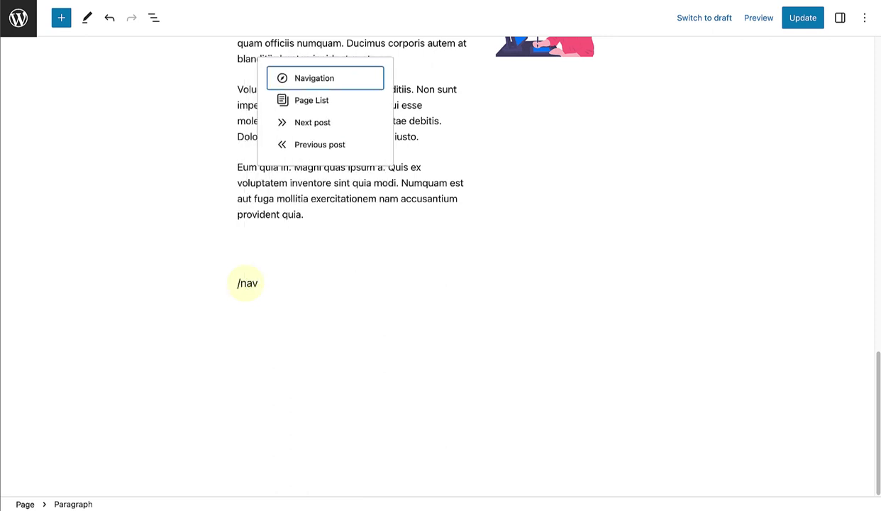
pyautogui.press('BackSpace')
pyautogui.press('BackSpace')
pyautogui.press('BackSpace')
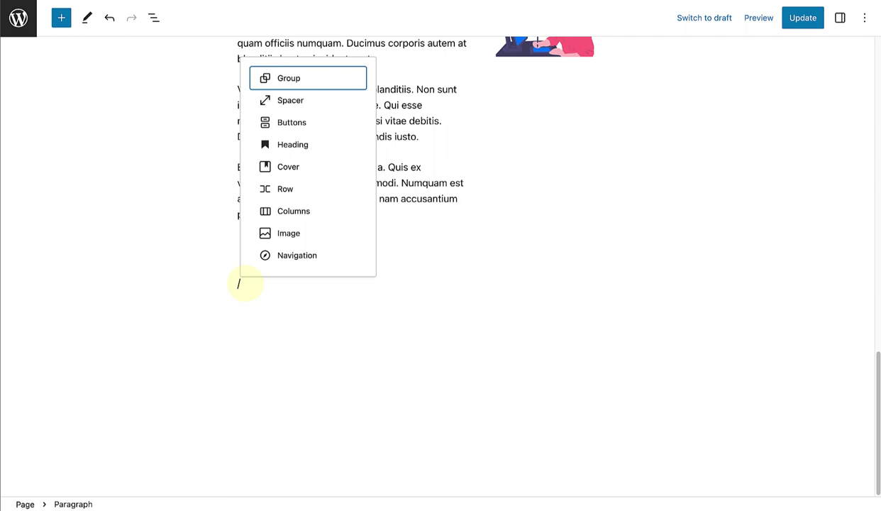
pyautogui.write('row')
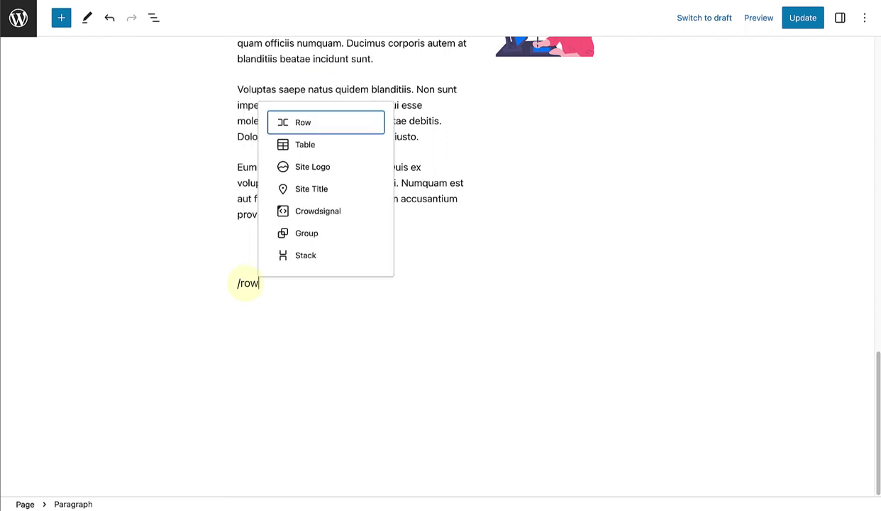
pyautogui.press('BackSpace')
pyautogui.press('BackSpace')
pyautogui.press('BackSpace')
# Step: Search the slash inserter for colum and insert a Columns block in the empty paragraph
pyautogui.write('colu')
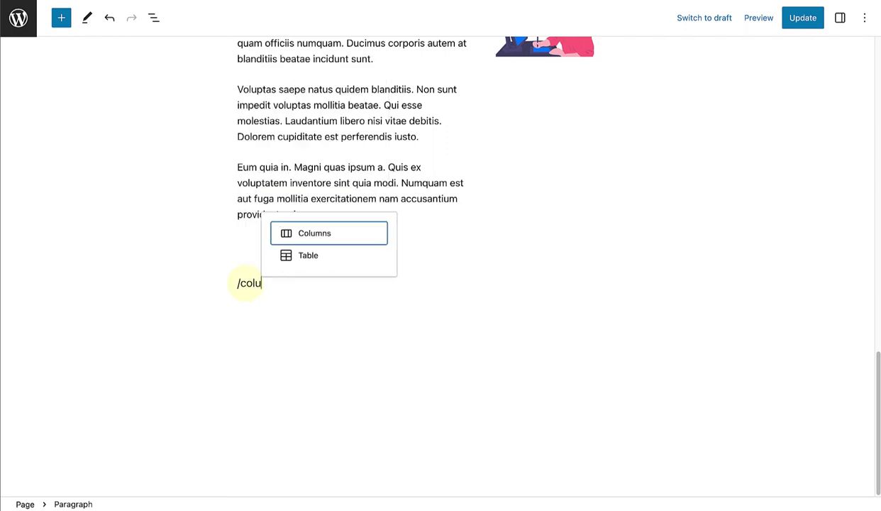
pyautogui.write('m')
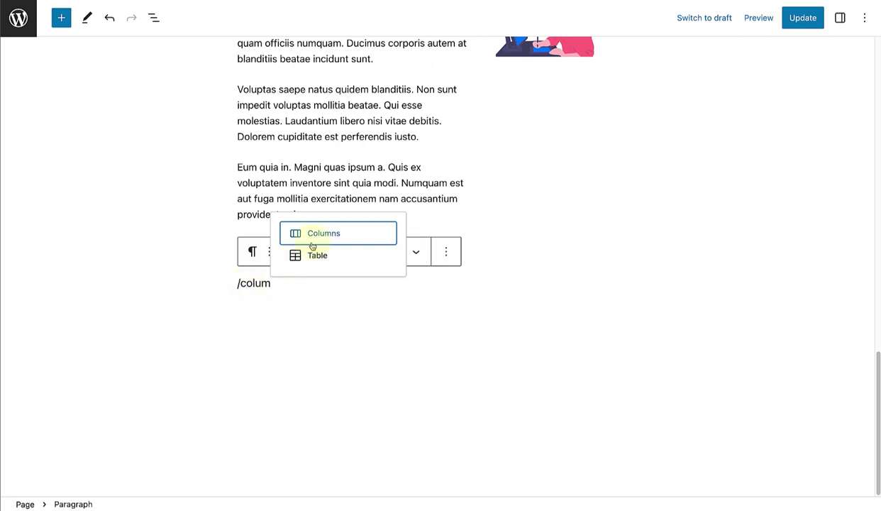
pyautogui.click(316, 237)
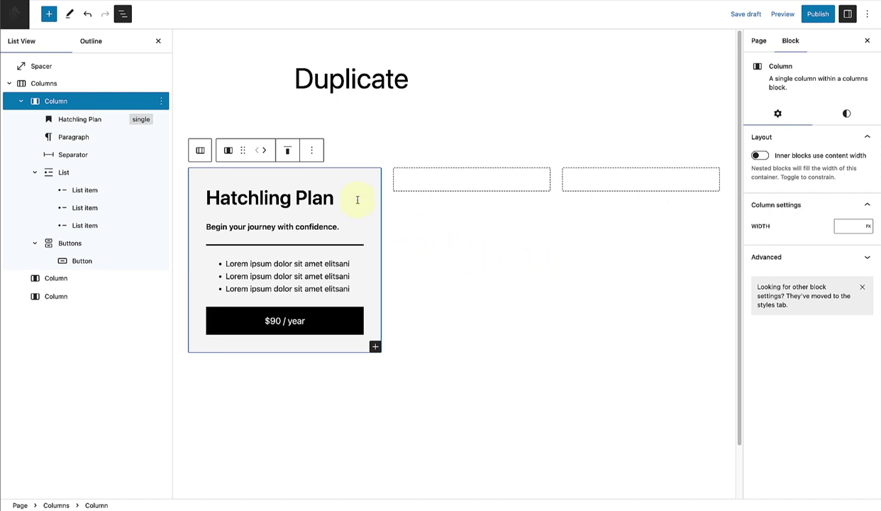
# Step: Duplicate the Hatchling Plan column twice to make three identical pricing cards on the Duplicate page
pyautogui.click(311, 151)
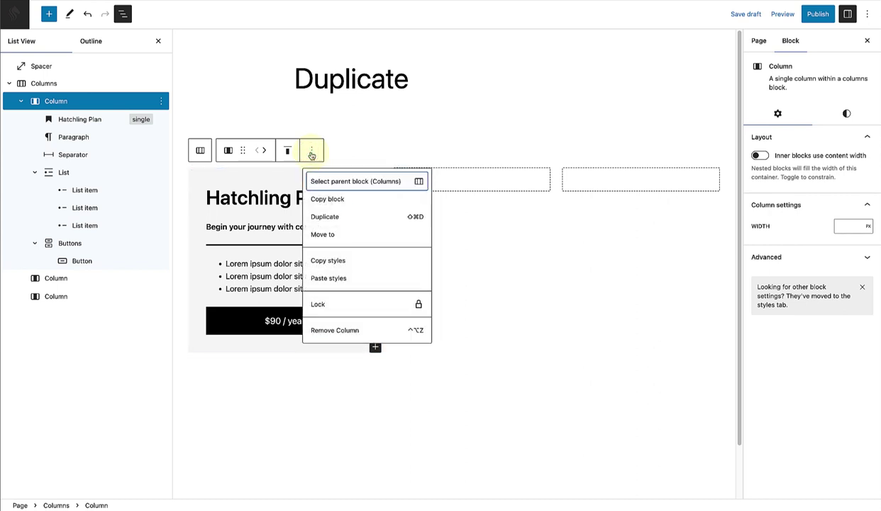
pyautogui.click(323, 219)
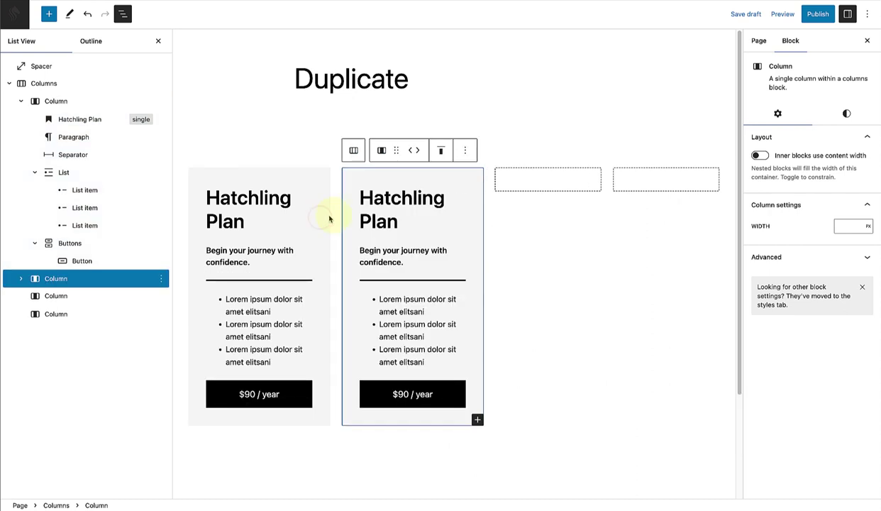
pyautogui.click(465, 151)
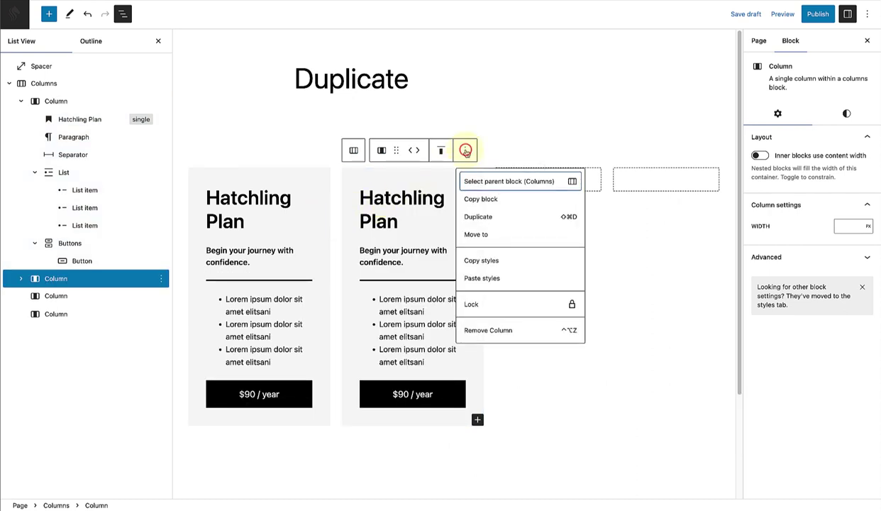
pyautogui.click(478, 216)
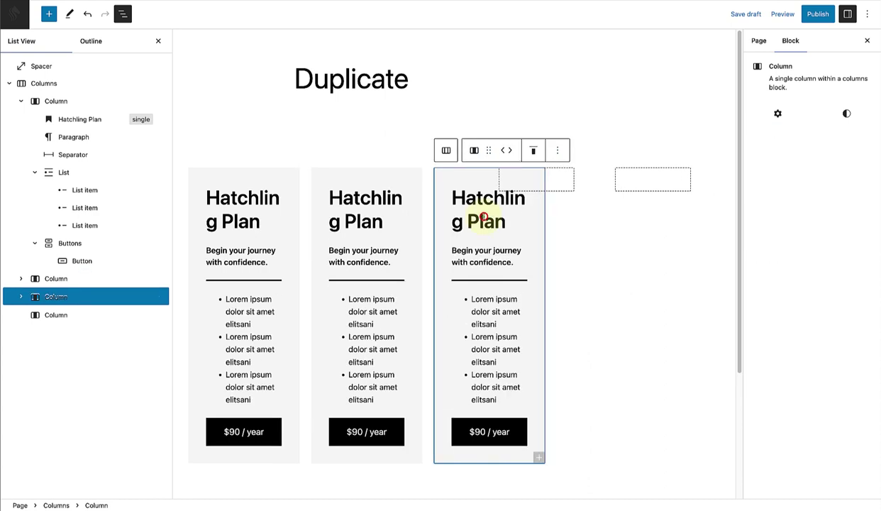
# Step: Delete the two empty columns beside the pricing cards and select the second card's Hatchling Plan heading text
pyautogui.click(605, 224)
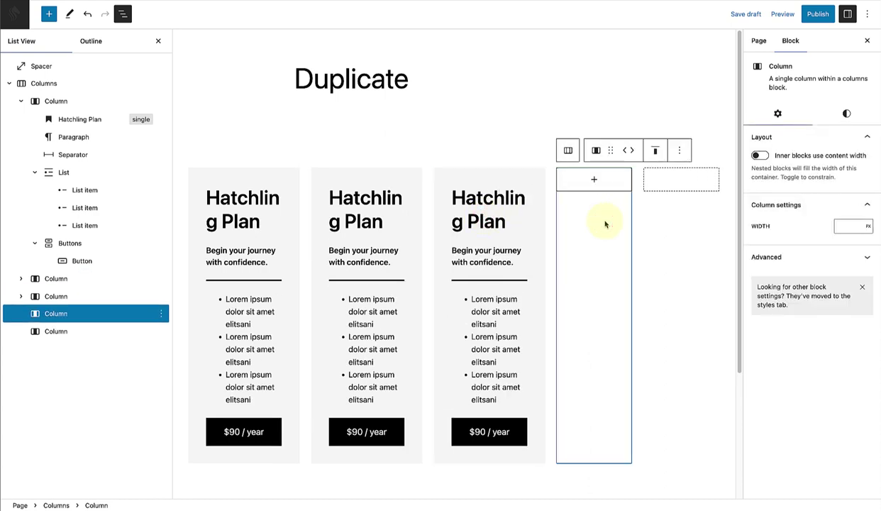
pyautogui.press('Delete')
pyautogui.click(649, 227)
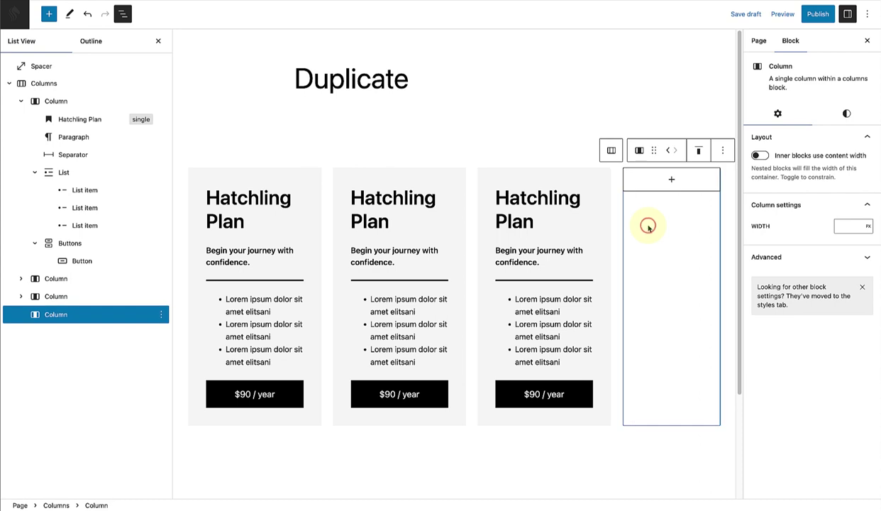
pyautogui.press('Delete')
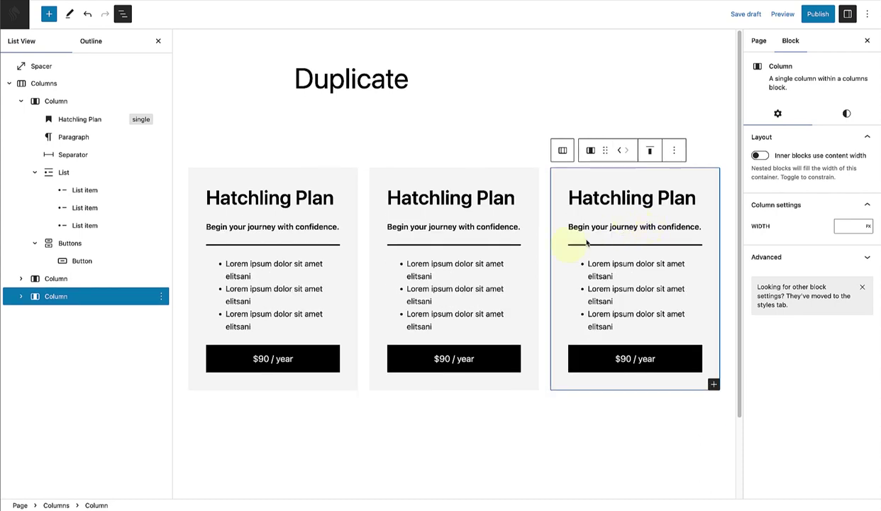
pyautogui.moveTo(515, 197); pyautogui.dragTo(388, 198)
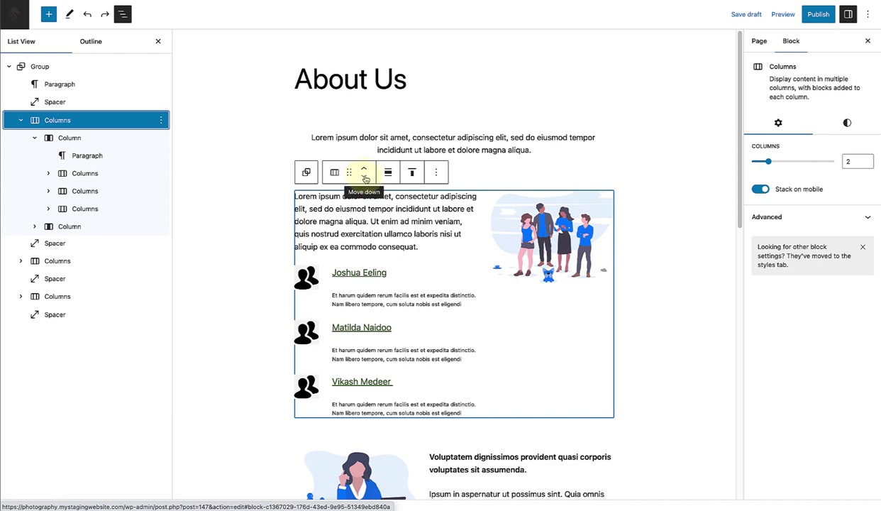
# Step: Move the Columns block containing the team members down two places and back up two places on the About Us page
pyautogui.click(364, 177)
pyautogui.click(364, 178)
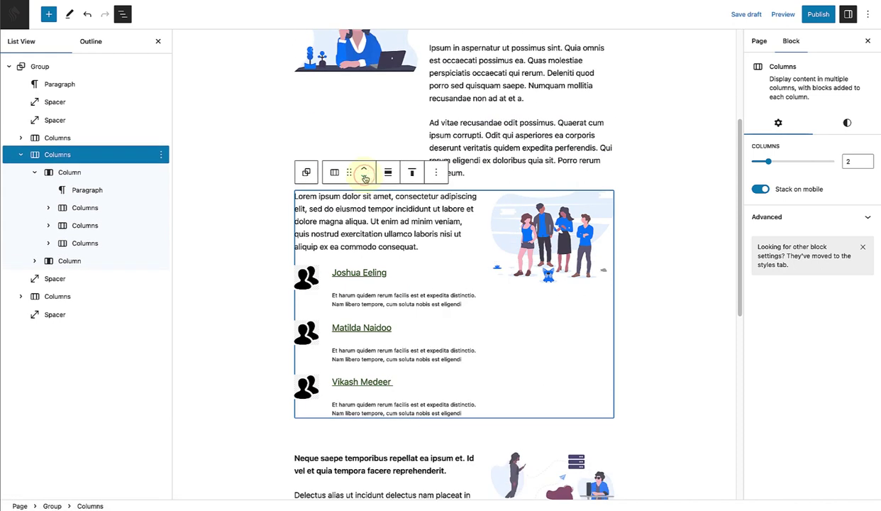
pyautogui.click(364, 169)
pyautogui.click(364, 169)
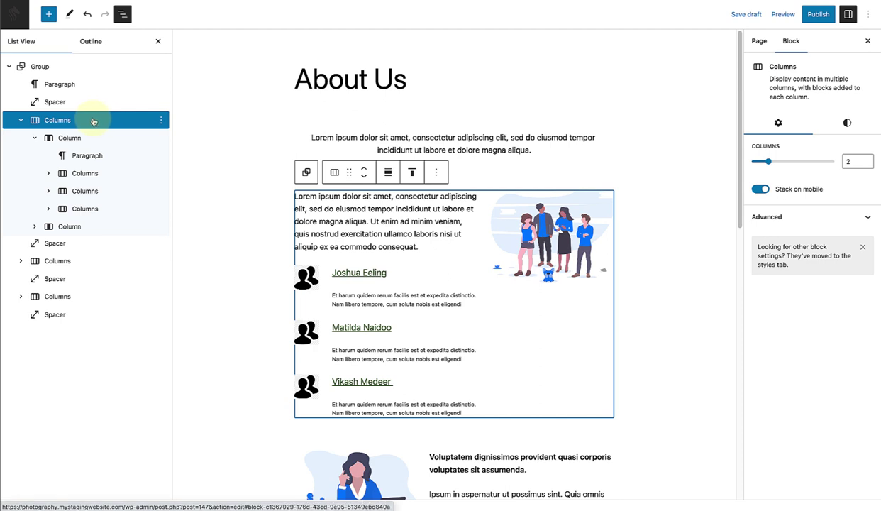
# Step: Reorder the team members' Columns block in the list view so it sits below the next Columns block
pyautogui.click(93, 121)
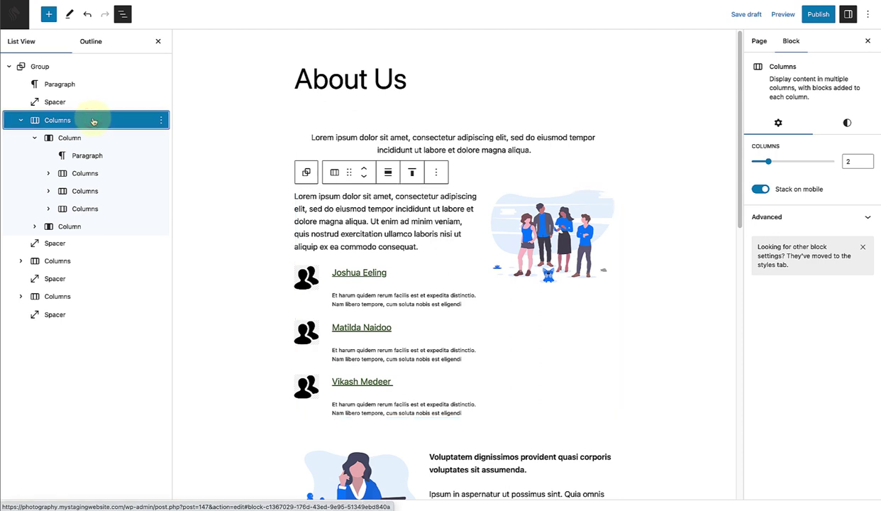
pyautogui.moveTo(93, 121); pyautogui.dragTo(84, 149)
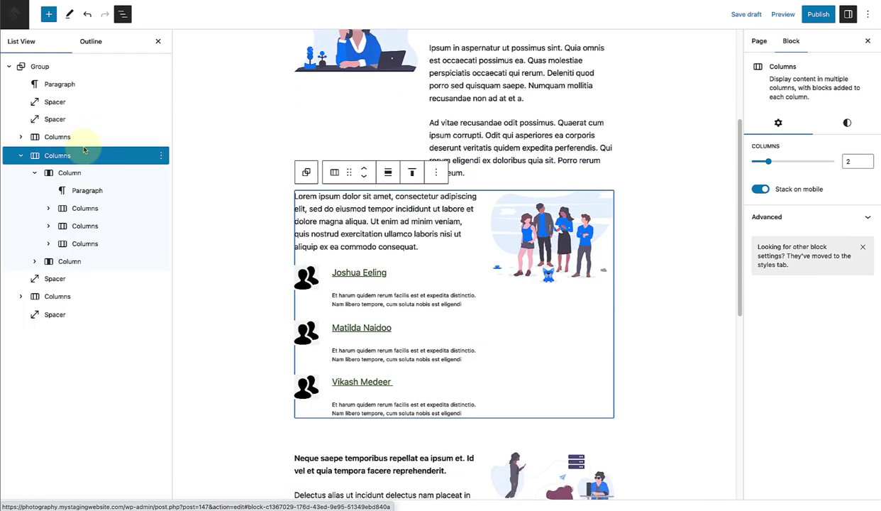
pyautogui.scroll(-2, 639, 245)
pyautogui.scroll(-1, 643, 242)
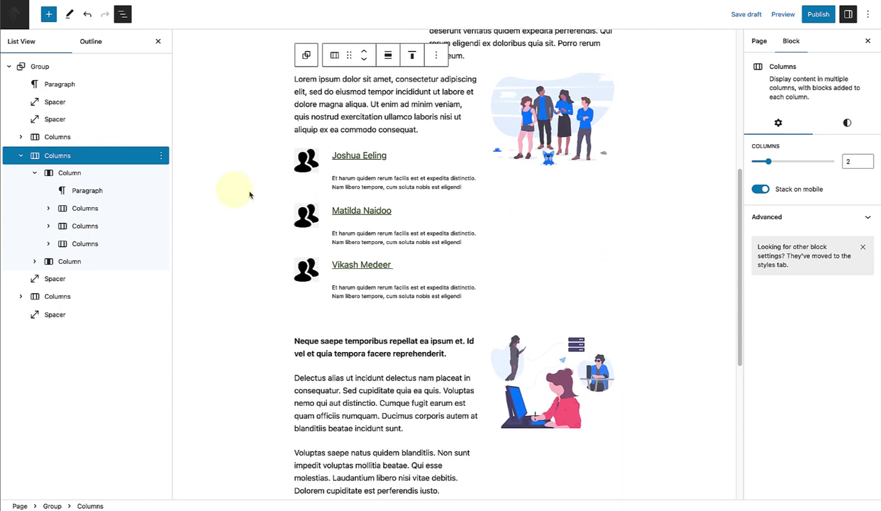
# Step: Move the first team member's nested Columns block below the other members, and move the new first member's block down on the canvas
pyautogui.click(84, 208)
pyautogui.moveTo(84, 208); pyautogui.dragTo(75, 231)
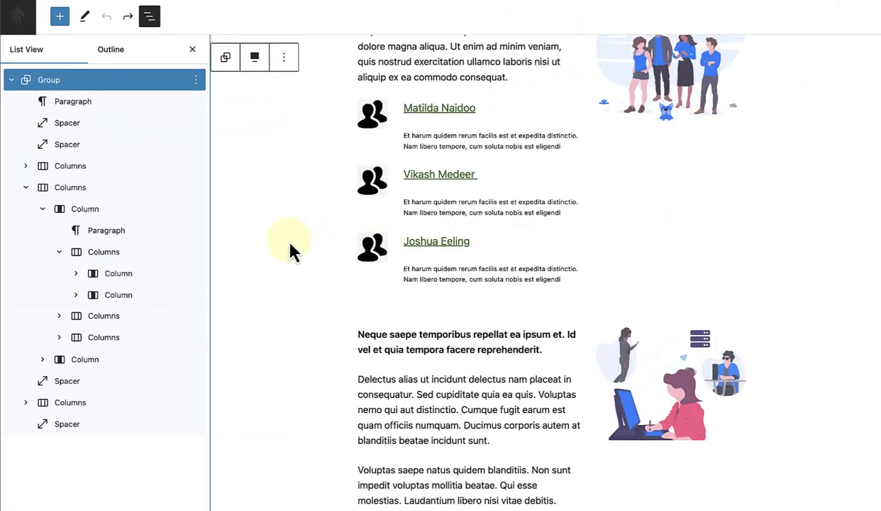
pyautogui.click(110, 254)
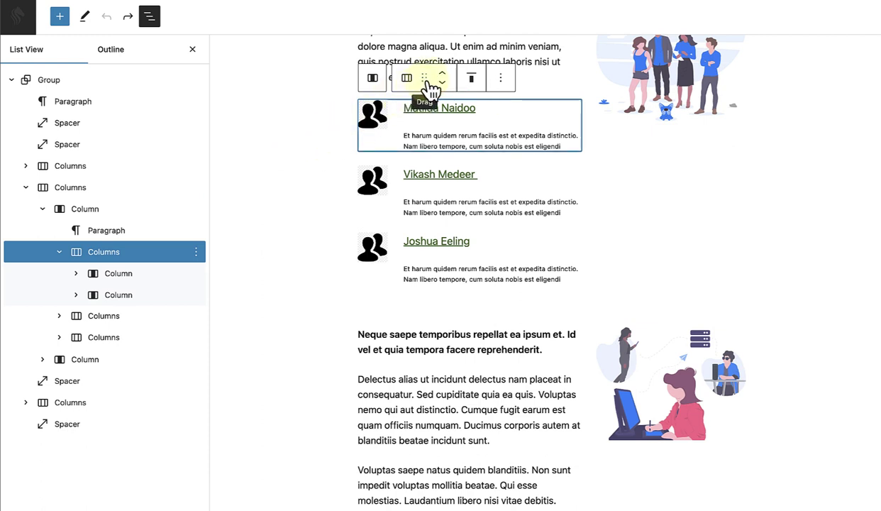
pyautogui.moveTo(430, 85); pyautogui.dragTo(420, 167)
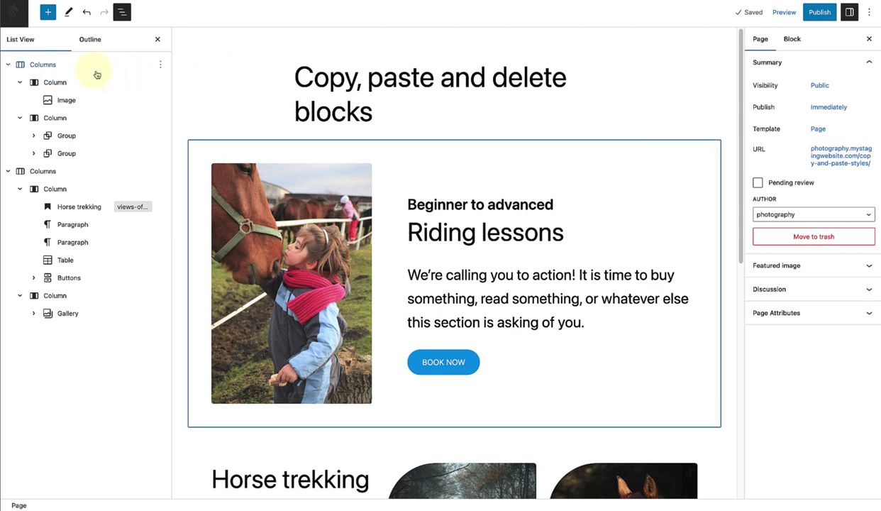
# Step: Select both the Riding lessons and Horse trekking Columns blocks in the list view and copy them together
pyautogui.click(44, 65)
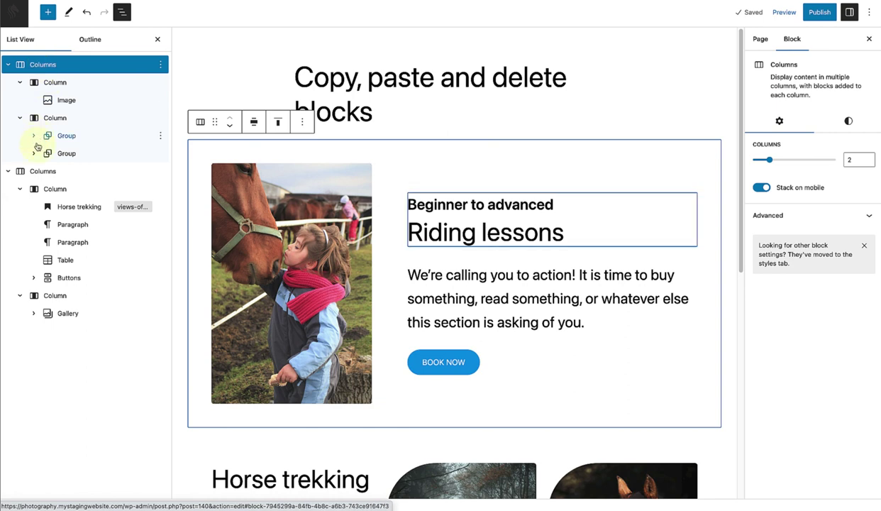
pyautogui.keyDown('shift'); pyautogui.click(40, 174); pyautogui.keyUp('shift')
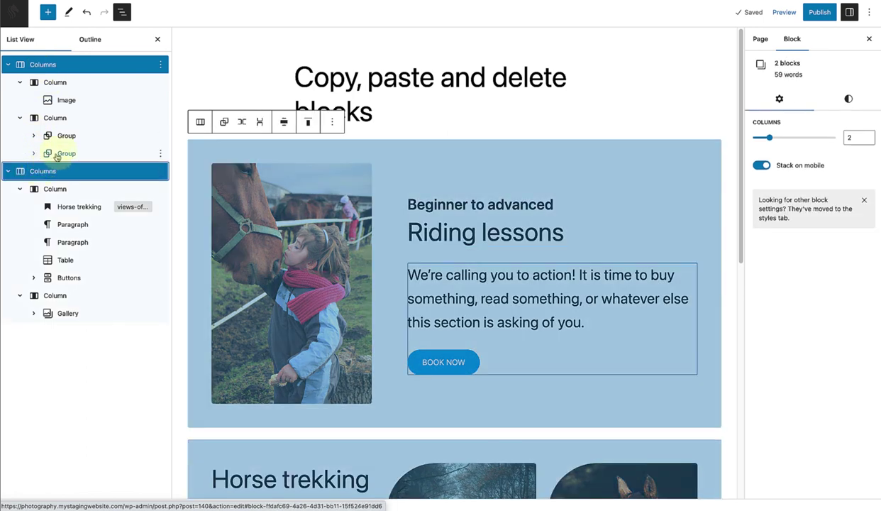
pyautogui.click(161, 65)
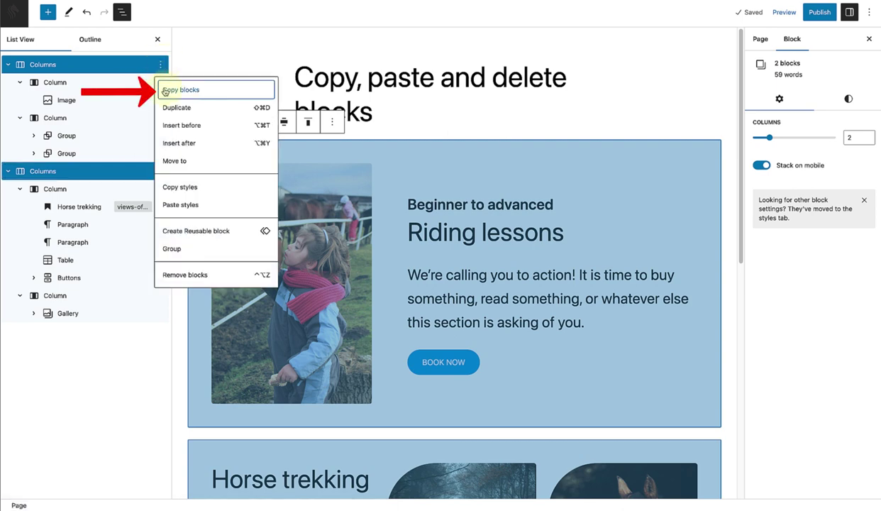
pyautogui.click(170, 91)
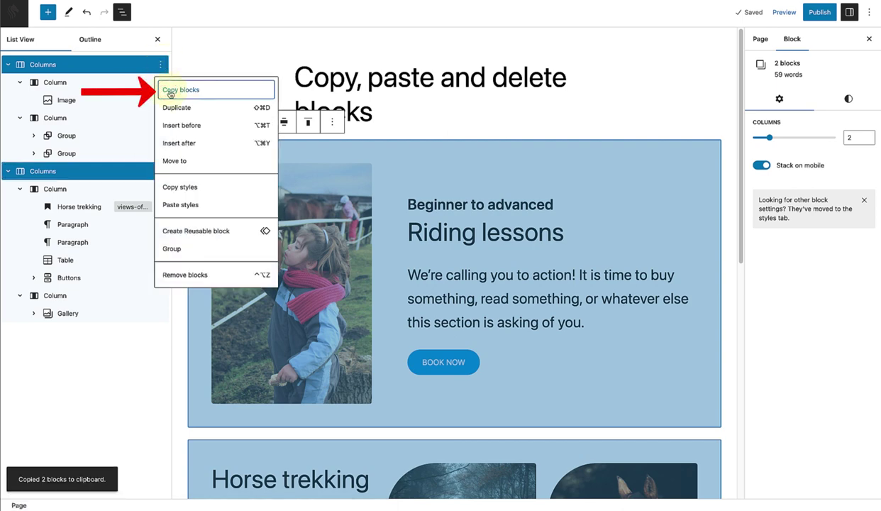
pyautogui.click(397, 110)
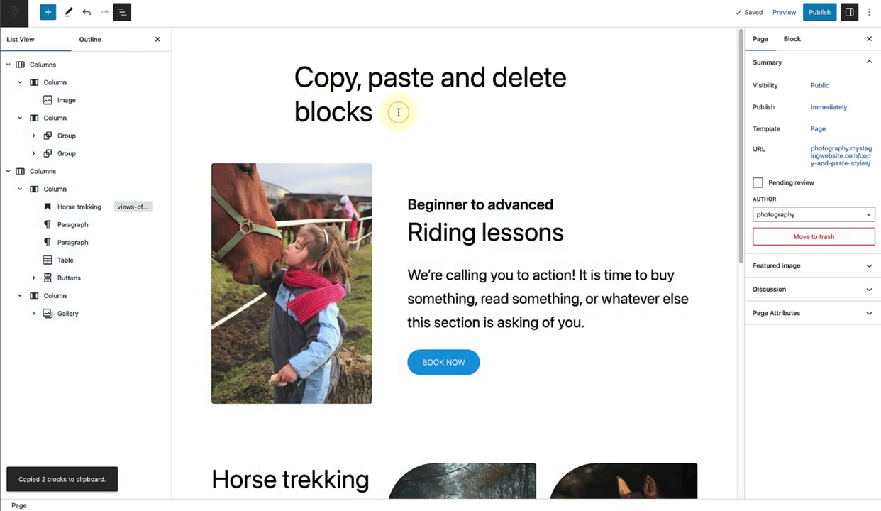
pyautogui.scroll(-2, 399, 113)
pyautogui.scroll(-2, 399, 113)
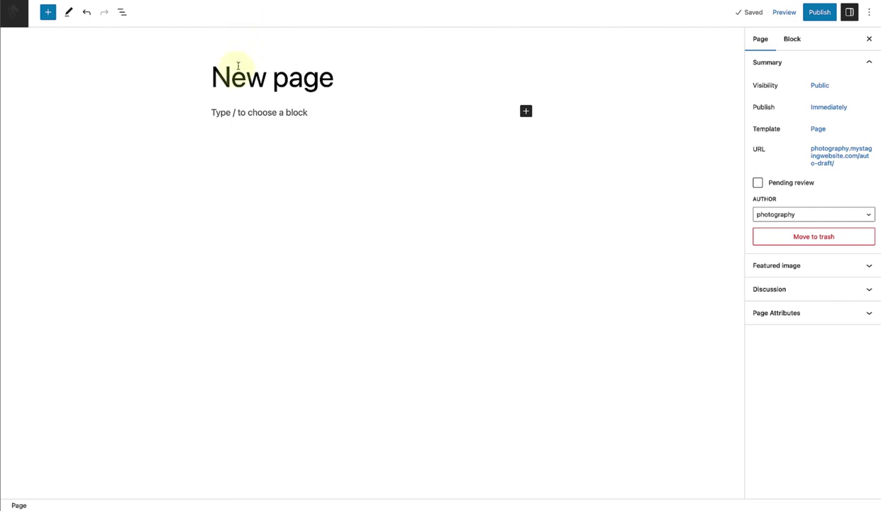
# Step: Paste the two copied Columns blocks into the empty paragraph of the page titled New page
pyautogui.click(219, 113)
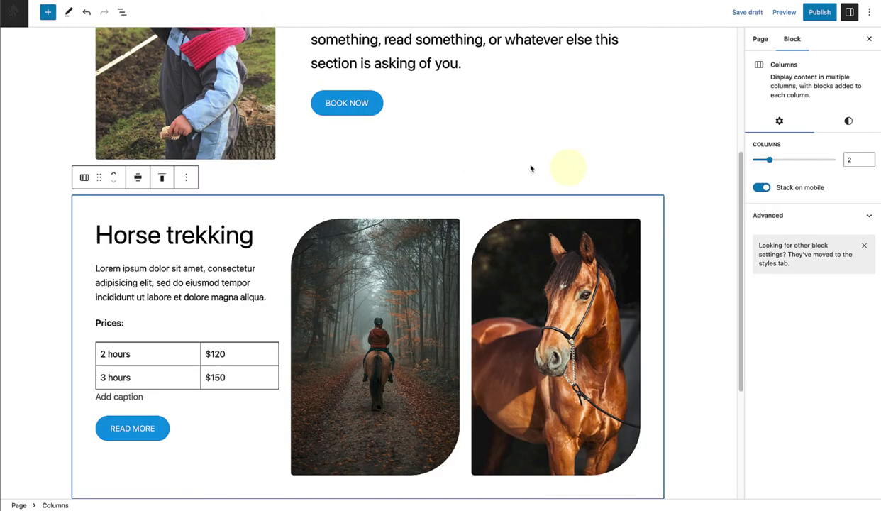
pyautogui.scroll(3, 684, 192)
pyautogui.scroll(2, 684, 195)
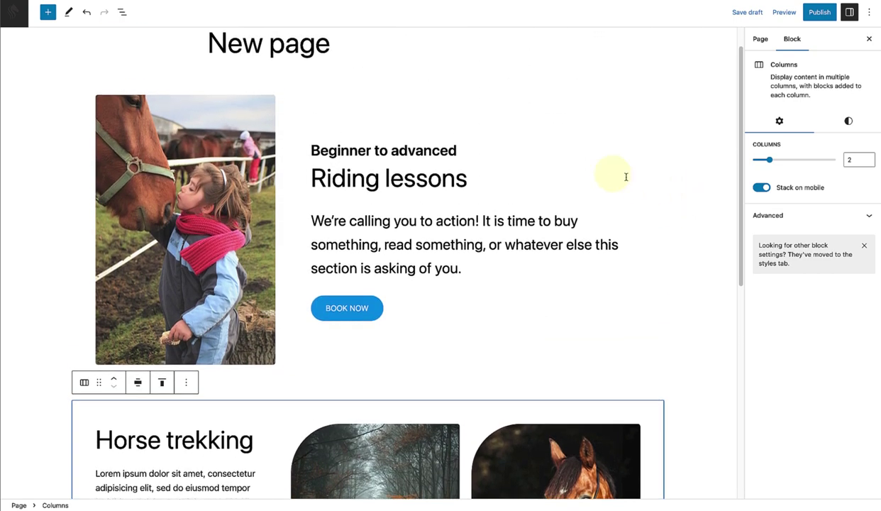
# Step: Select both Columns blocks on the New page in the list view and remove them together
pyautogui.click(123, 12)
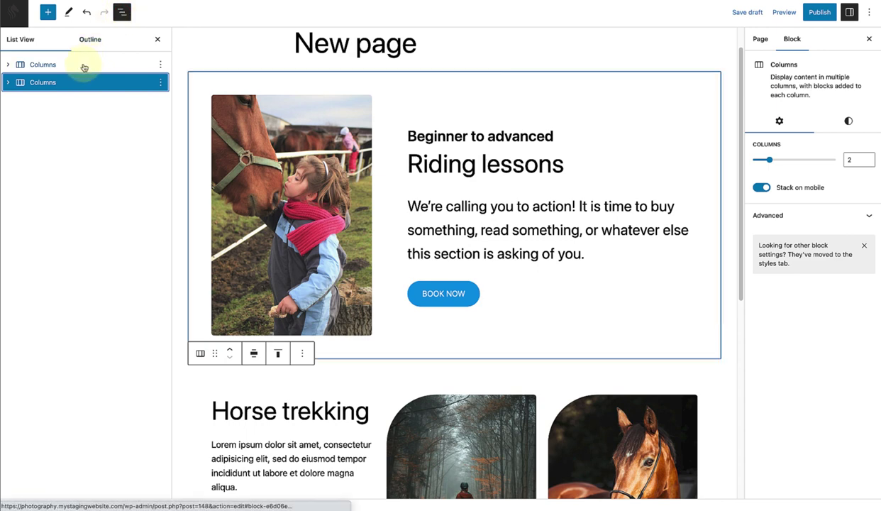
pyautogui.keyDown('shift'); pyautogui.click(83, 65); pyautogui.keyUp('shift')
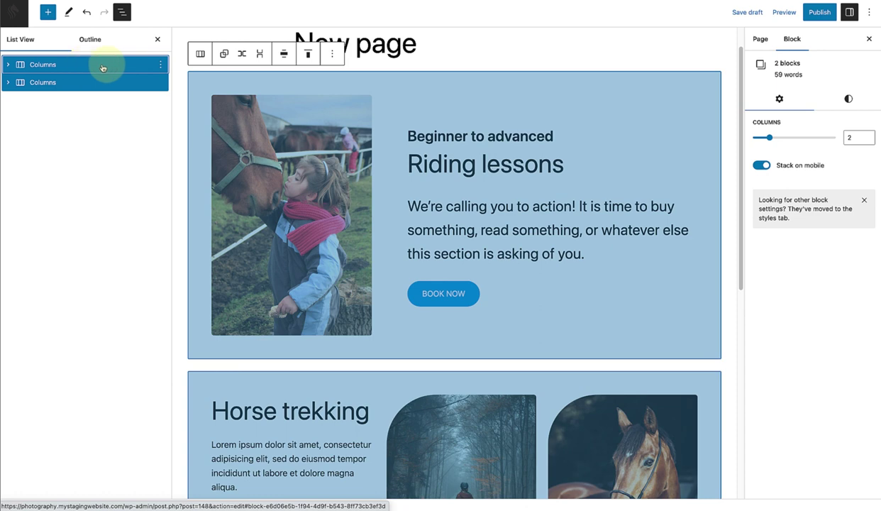
pyautogui.click(161, 65)
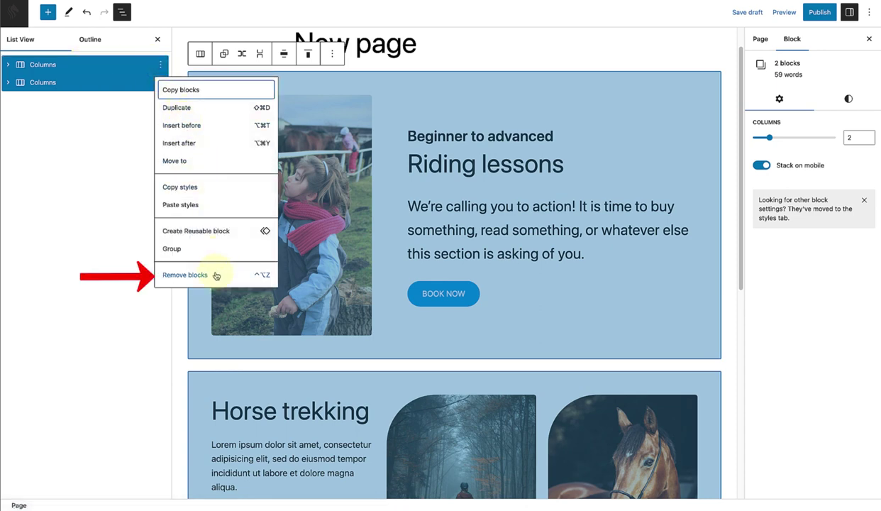
pyautogui.click(215, 277)
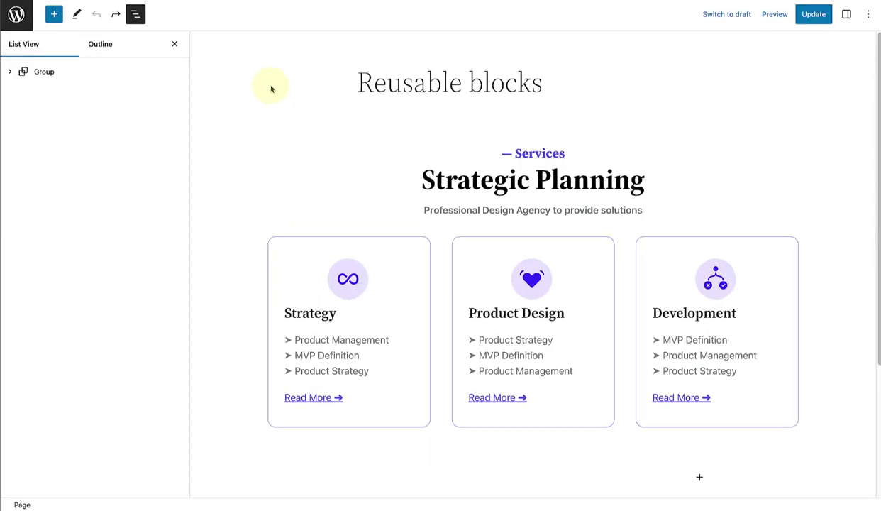
# Step: Create a reusable block named Strategic Planning from the services Group block
pyautogui.click(159, 71)
pyautogui.click(177, 72)
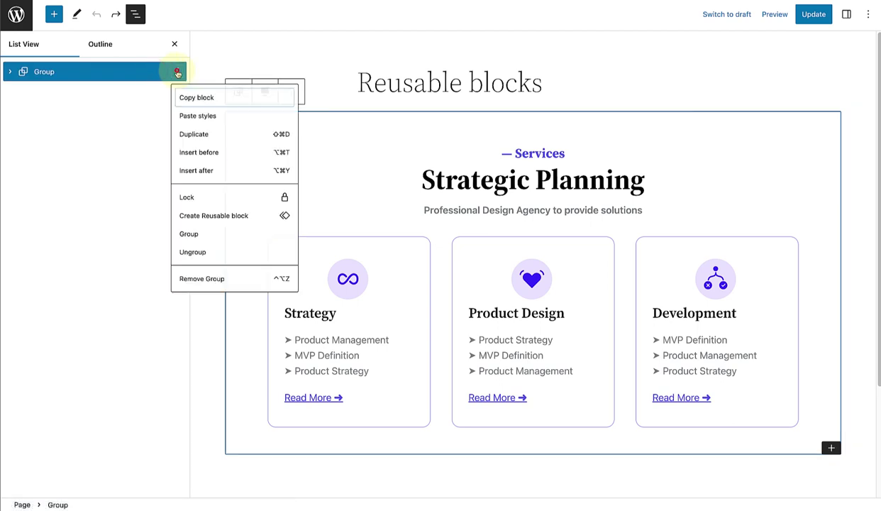
pyautogui.click(194, 226)
pyautogui.click(366, 260)
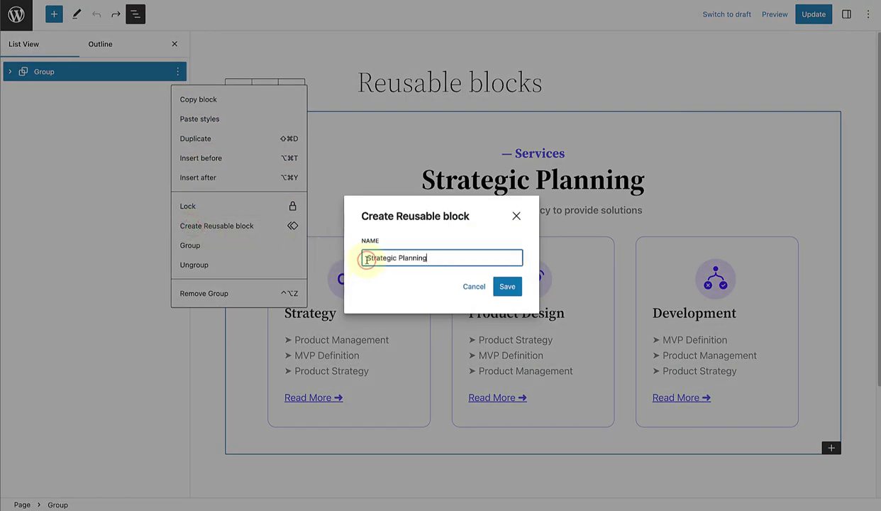
pyautogui.click(505, 287)
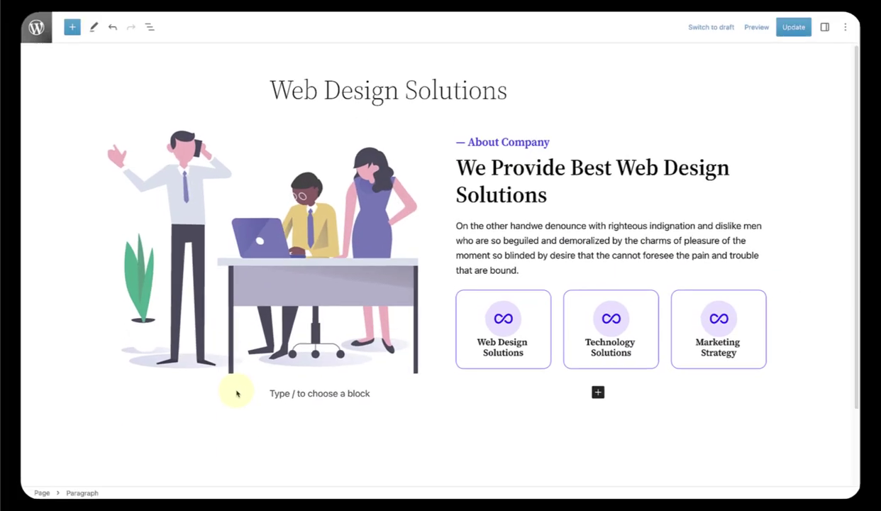
pyautogui.write('/reu')
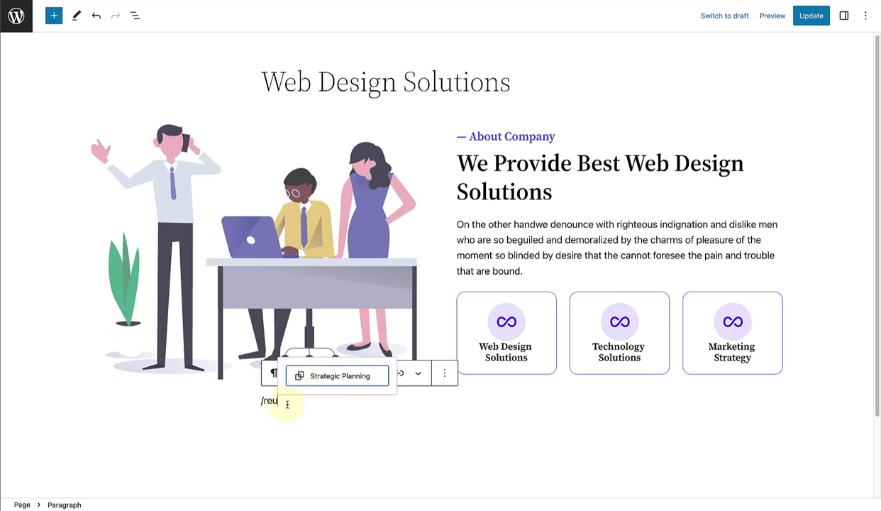
pyautogui.moveTo(287, 403); pyautogui.dragTo(237, 404)
pyautogui.press('BackSpace')
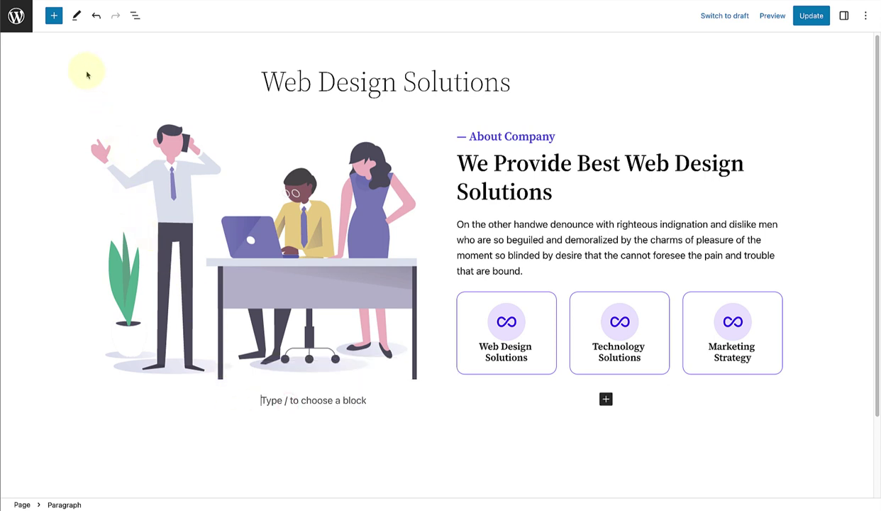
# Step: Insert the Strategic Planning reusable block below the existing content of the Web Design Solutions page and check it on the published page
pyautogui.click(55, 17)
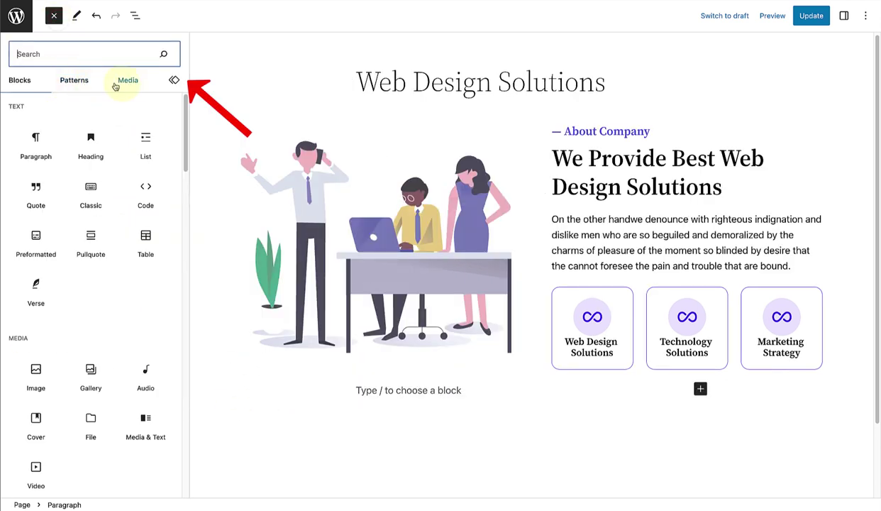
pyautogui.click(175, 84)
pyautogui.moveTo(55, 137)
pyautogui.click(36, 149)
pyautogui.scroll(-3, 665, 405)
pyautogui.scroll(-2, 663, 405)
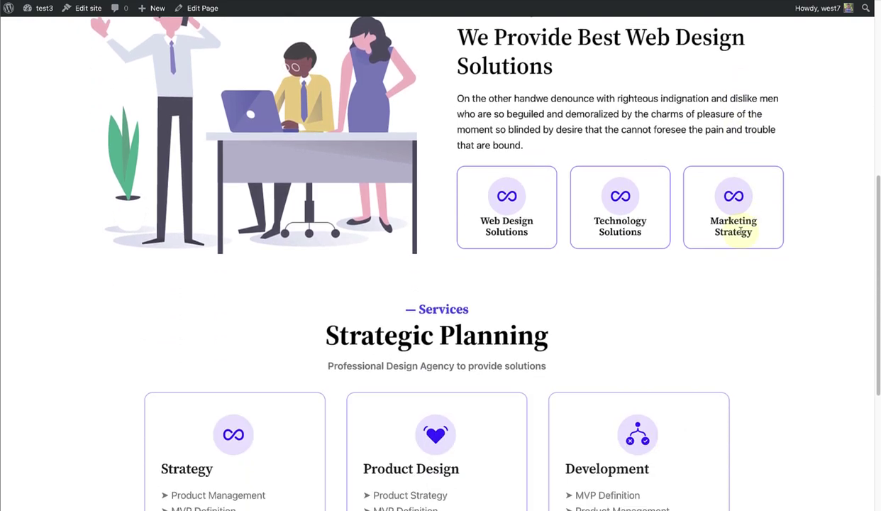
pyautogui.scroll(-1, 741, 235)
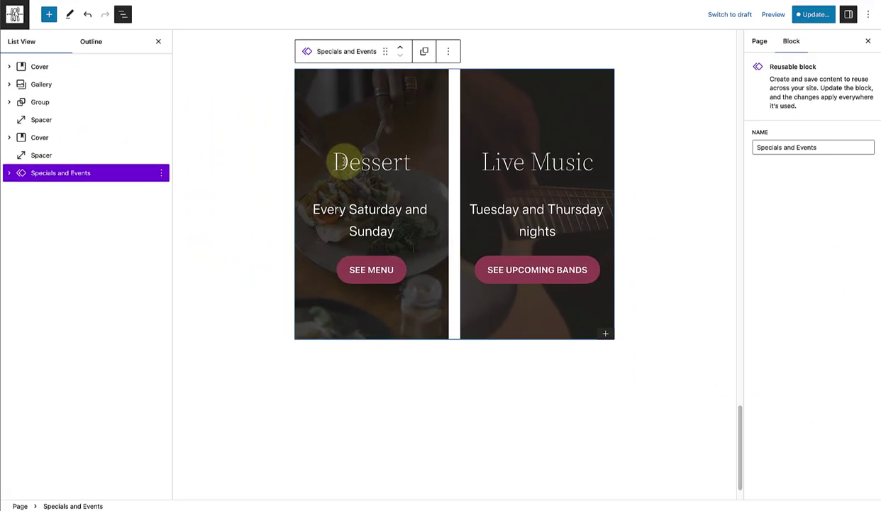
# Step: Change the Dessert heading in the Specials and Events reusable block to Brunch and bring up the pre-save review of changes
pyautogui.click(344, 162)
pyautogui.moveTo(328, 162); pyautogui.dragTo(415, 163)
pyautogui.write('Brunch')
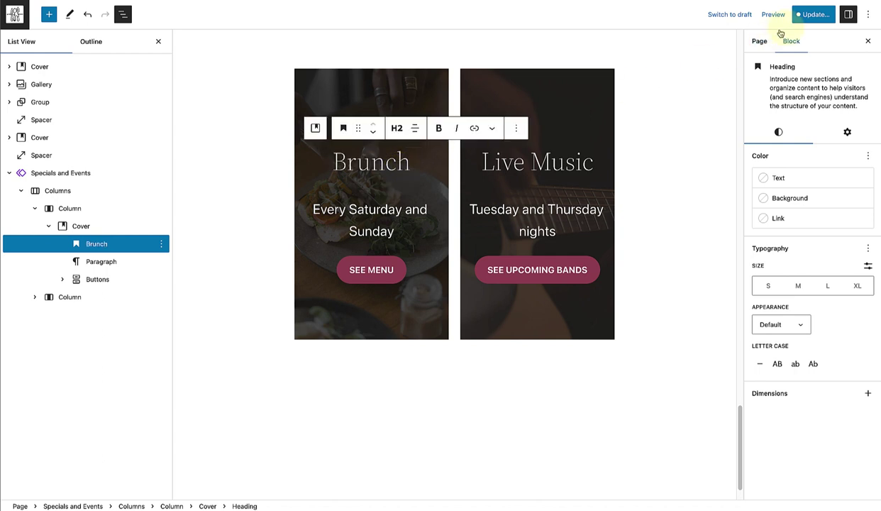
pyautogui.click(814, 14)
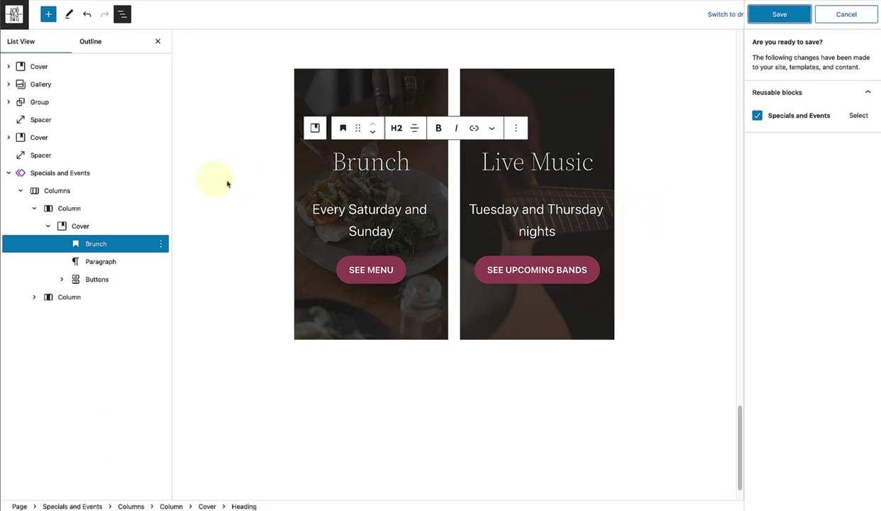
# Step: Convert the Specials and Events reusable block to a regular block from the list view
pyautogui.click(103, 175)
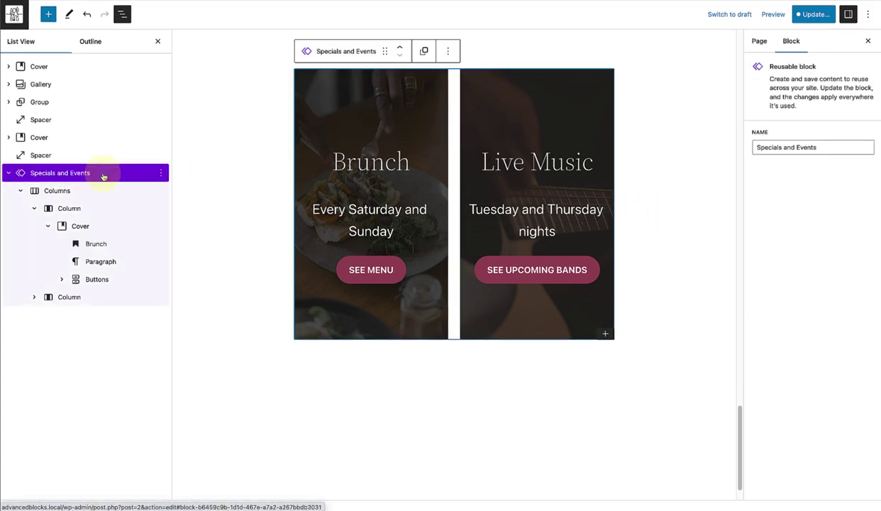
pyautogui.click(161, 173)
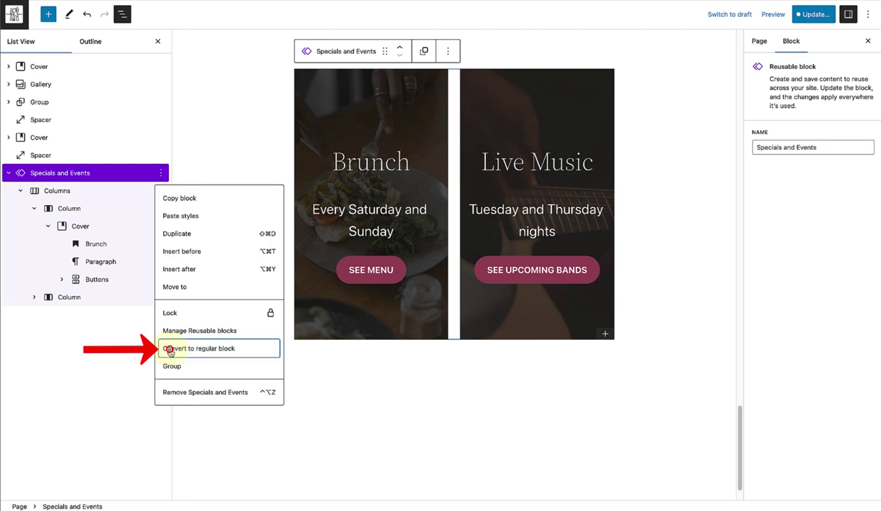
pyautogui.click(170, 351)
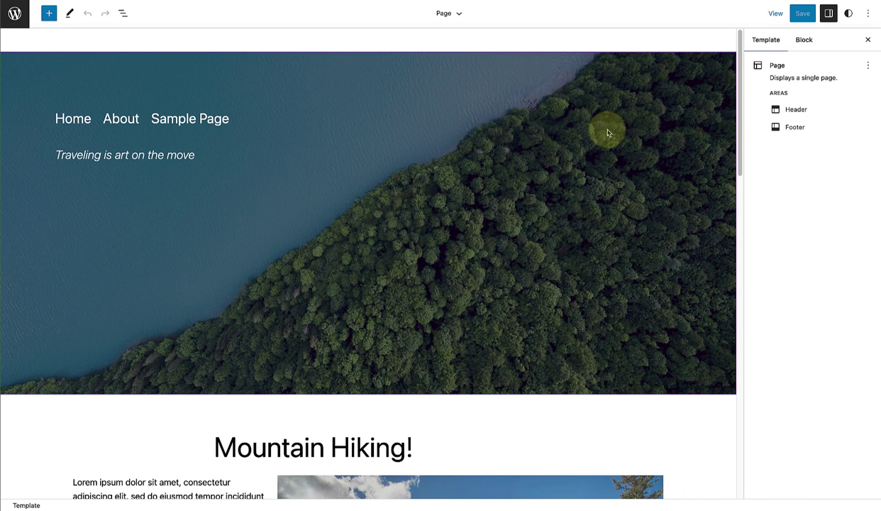
# Step: Display the editor's list of keyboard shortcuts for the Page template
pyautogui.click(869, 14)
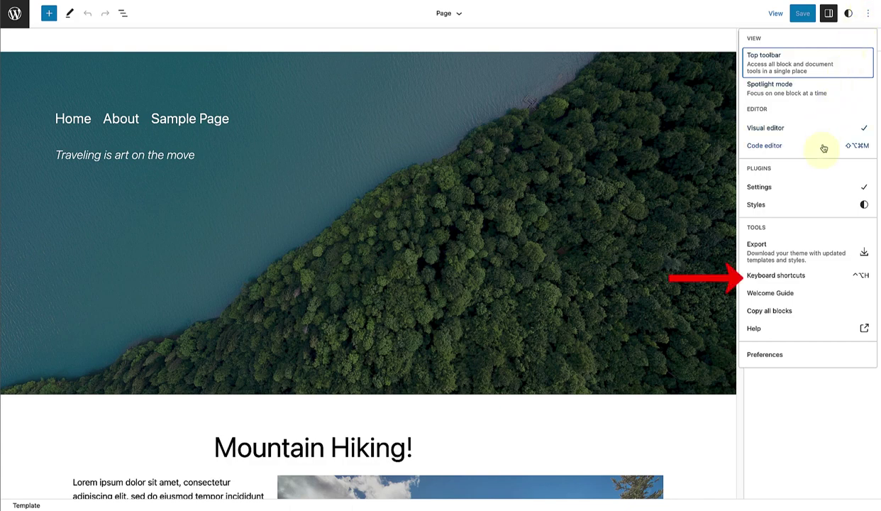
pyautogui.click(798, 277)
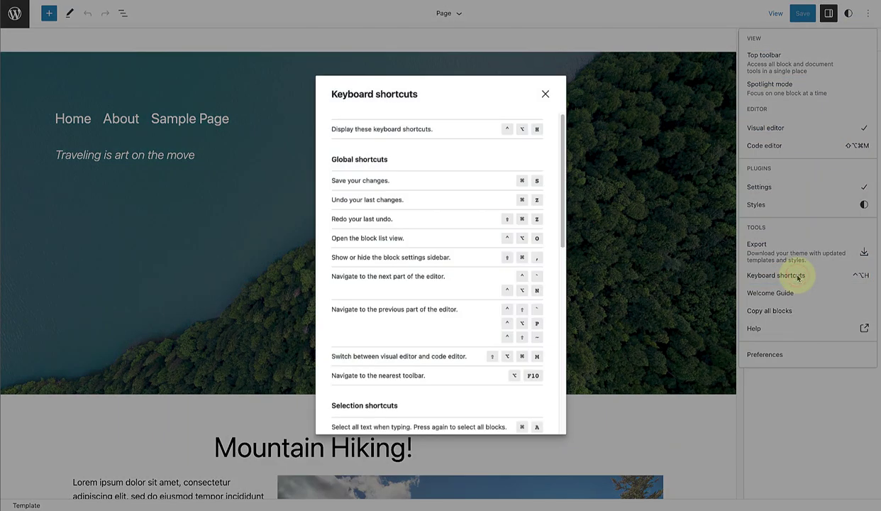